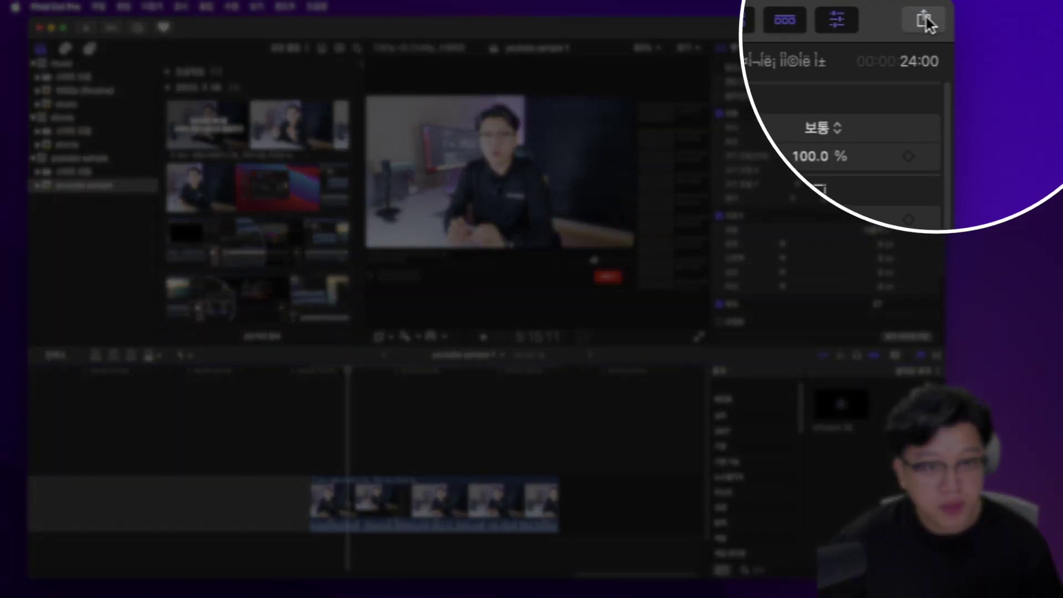
Show the share destinations list, which now includes Captionator
{"action": "left_click", "coordinate": [927, 23]}
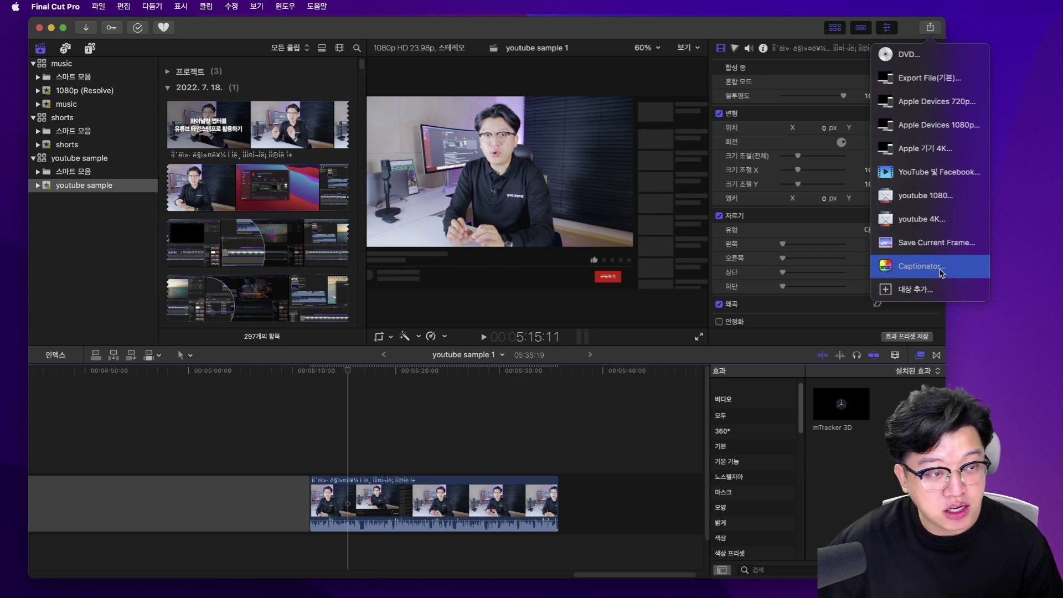
{"action": "left_click", "coordinate": [317, 449]}
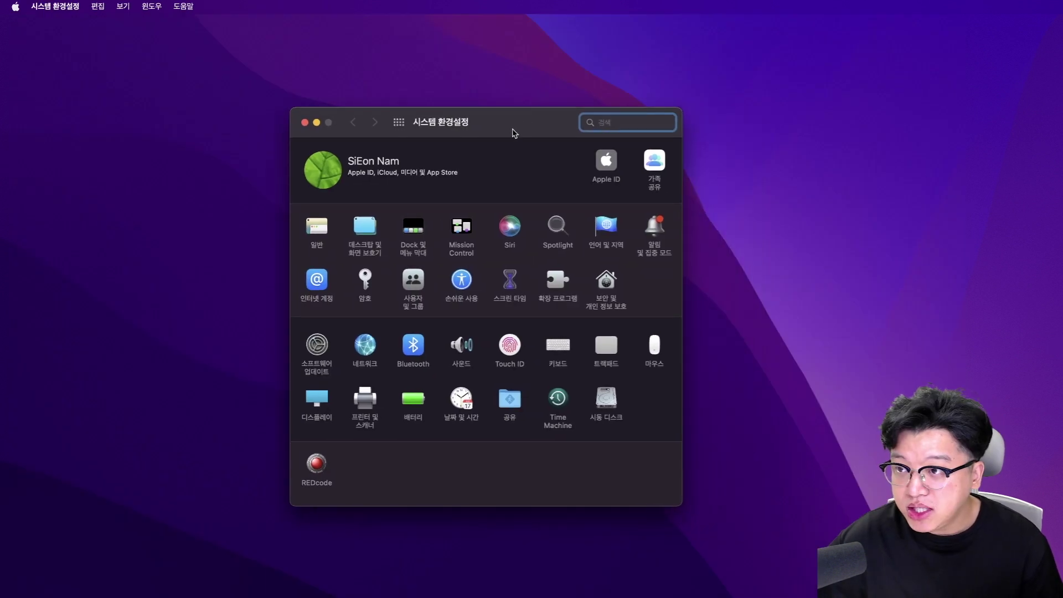
{"action": "left_click", "coordinate": [510, 233]}
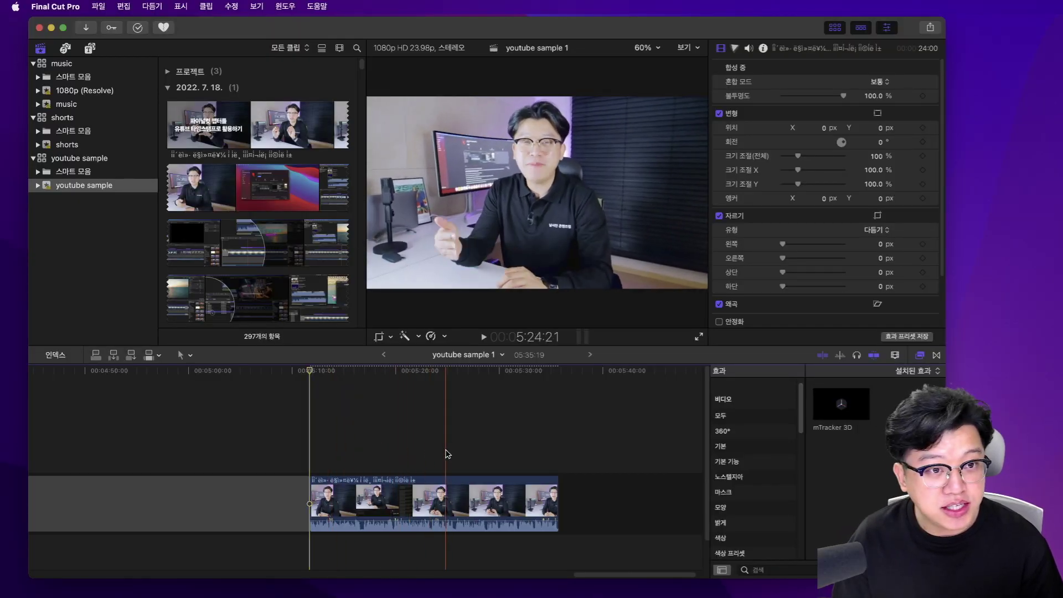
Preview the timeline, mark the interview clip's full 24-second range, and list share destinations
{"action": "key", "text": "space"}
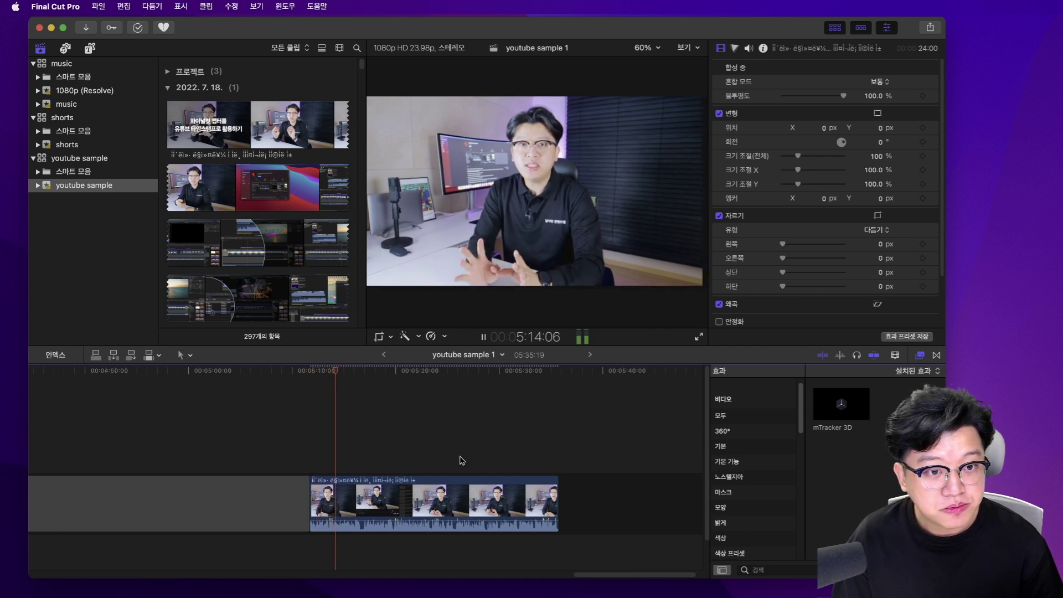
{"action": "key", "text": "space"}
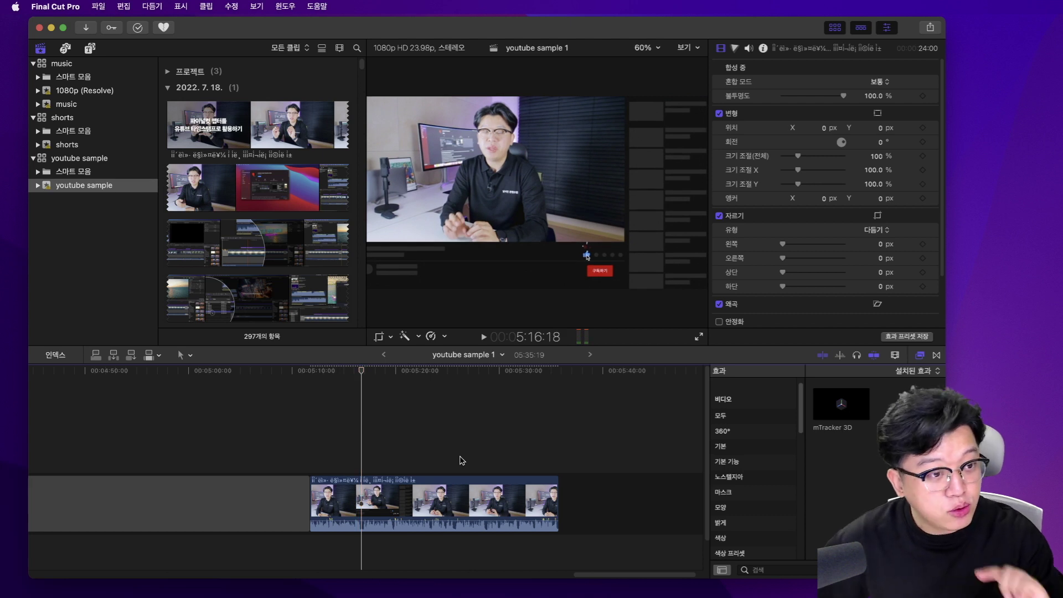
{"action": "left_click", "coordinate": [369, 494]}
{"action": "key", "text": "r"}
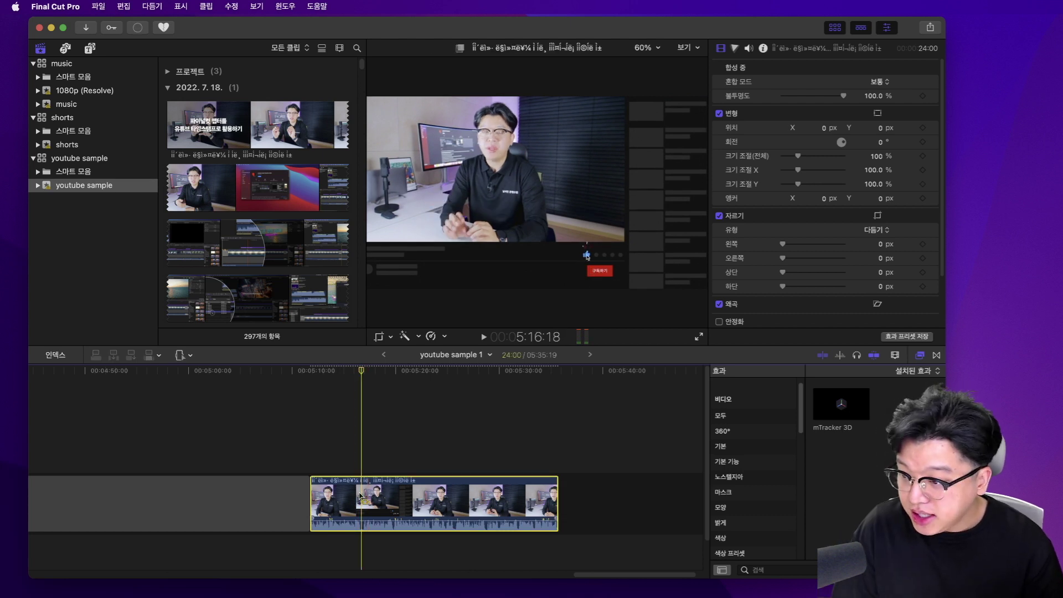
{"action": "left_click_drag", "start_coordinate": [310, 502], "coordinate": [560, 504]}
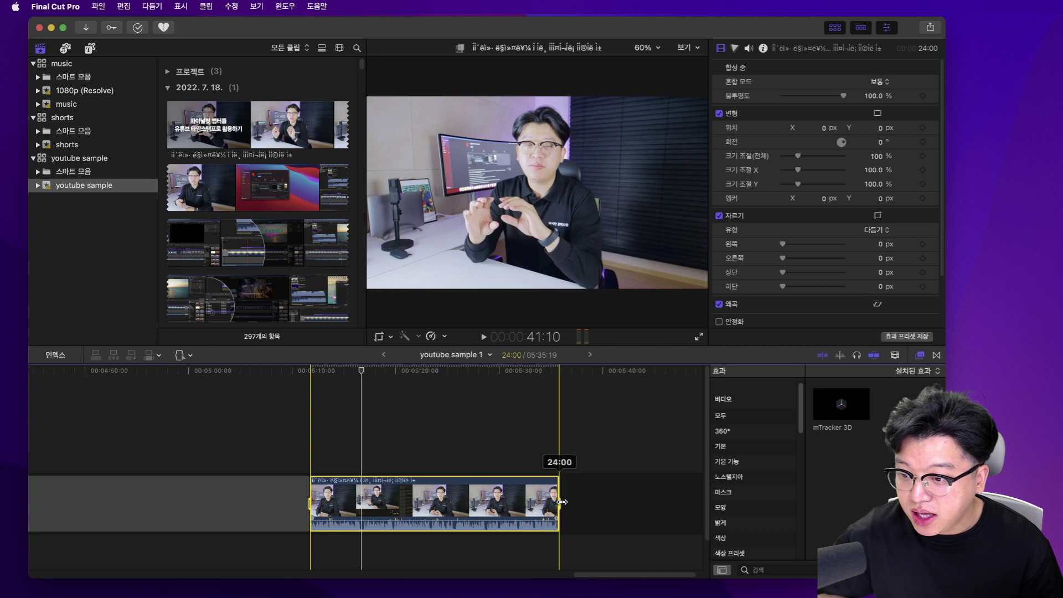
{"action": "left_click", "coordinate": [934, 34]}
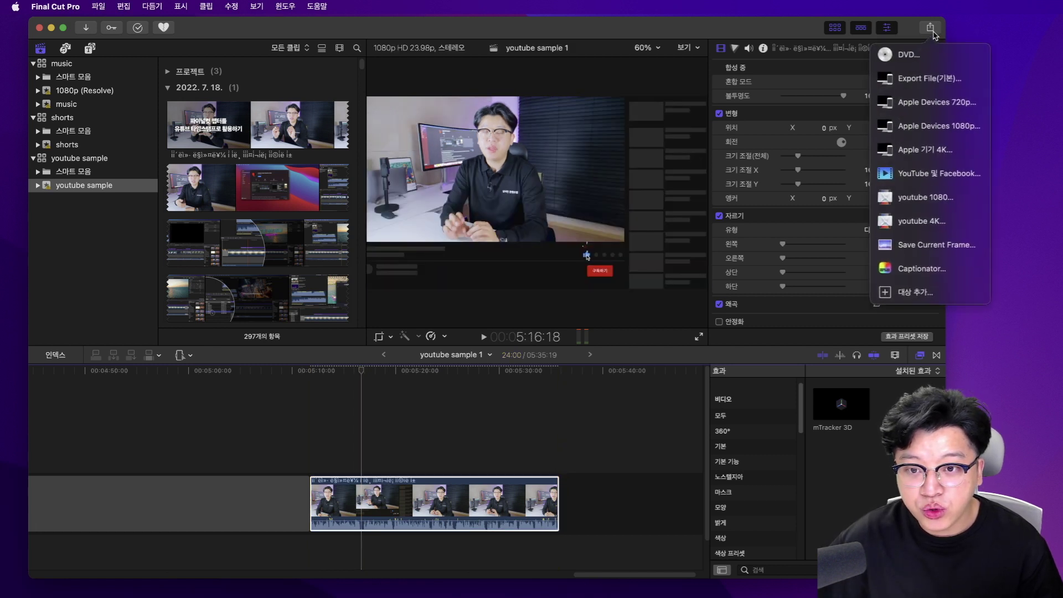
Send the marked 24-second range to Captionator, continuing past the missing-media warning
{"action": "left_click", "coordinate": [947, 273]}
{"action": "left_click", "coordinate": [540, 364]}
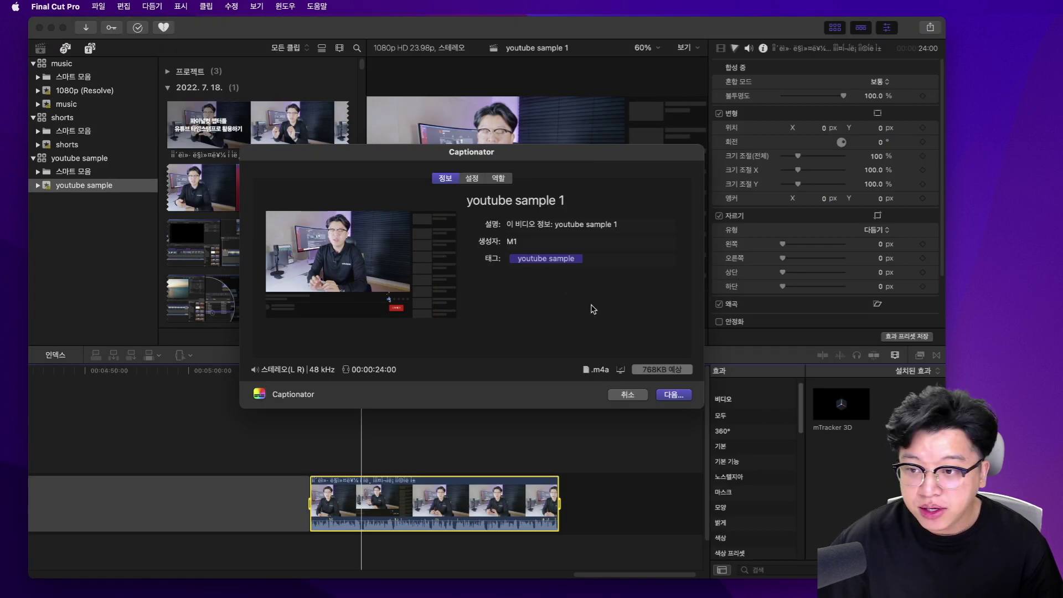
{"action": "left_click", "coordinate": [674, 396]}
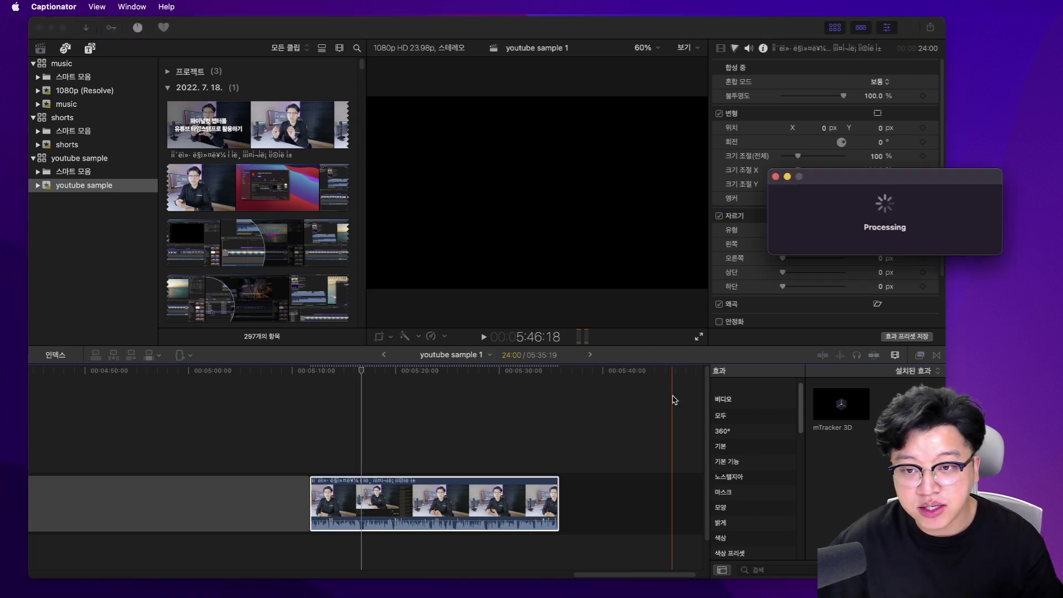
{"action": "left_click_drag", "start_coordinate": [911, 182], "coordinate": [552, 187]}
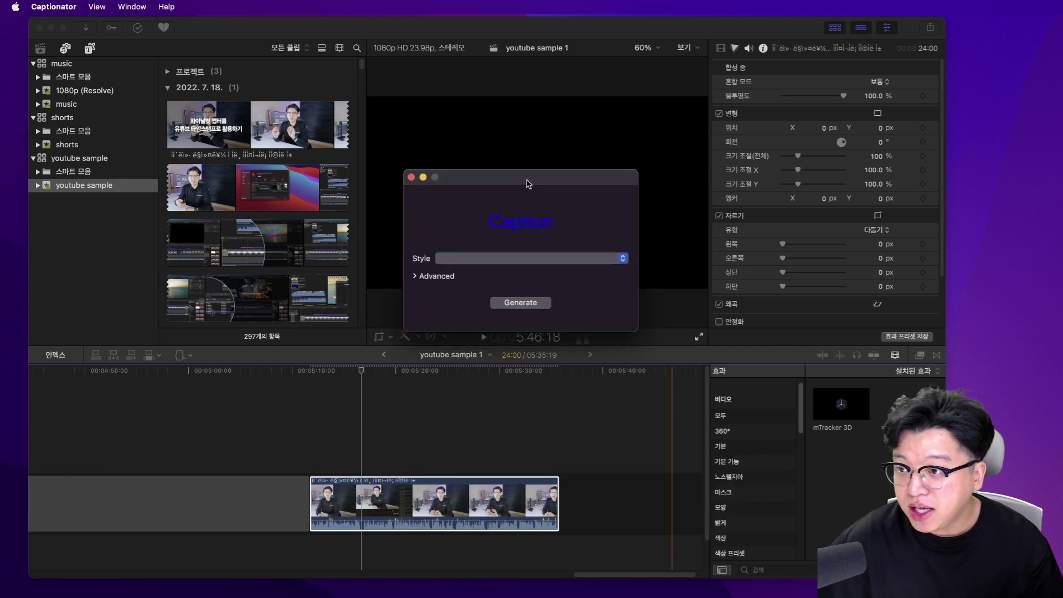
Choose Finzar as the caption style after briefly trying The Rack
{"action": "left_click", "coordinate": [510, 265]}
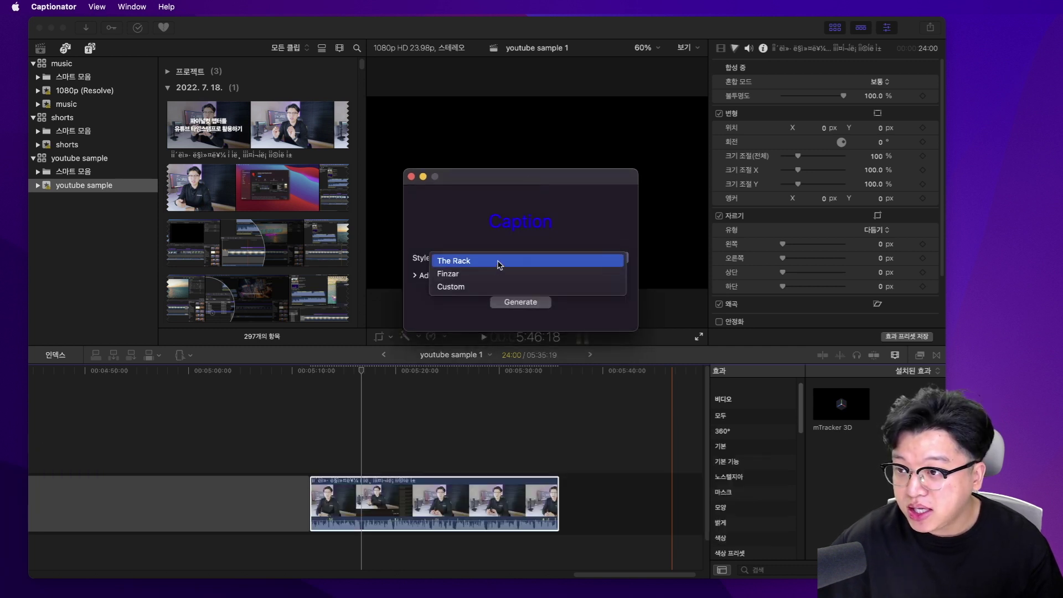
{"action": "left_click", "coordinate": [501, 260]}
{"action": "left_click", "coordinate": [508, 265]}
{"action": "left_click", "coordinate": [506, 272]}
{"action": "left_click", "coordinate": [504, 259]}
{"action": "key", "text": "Escape"}
{"action": "left_click", "coordinate": [521, 257]}
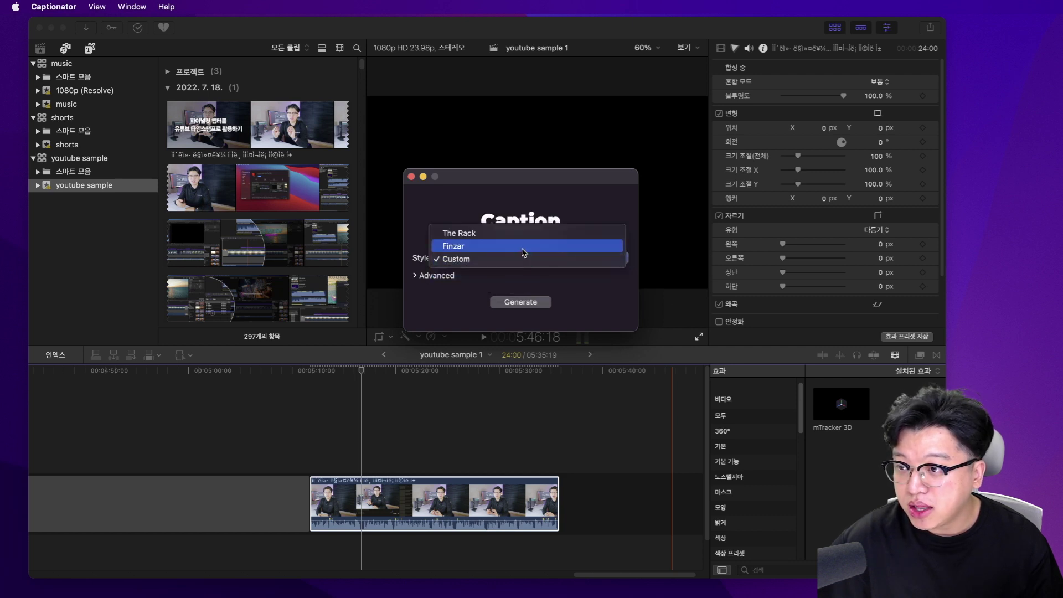
{"action": "left_click", "coordinate": [501, 256]}
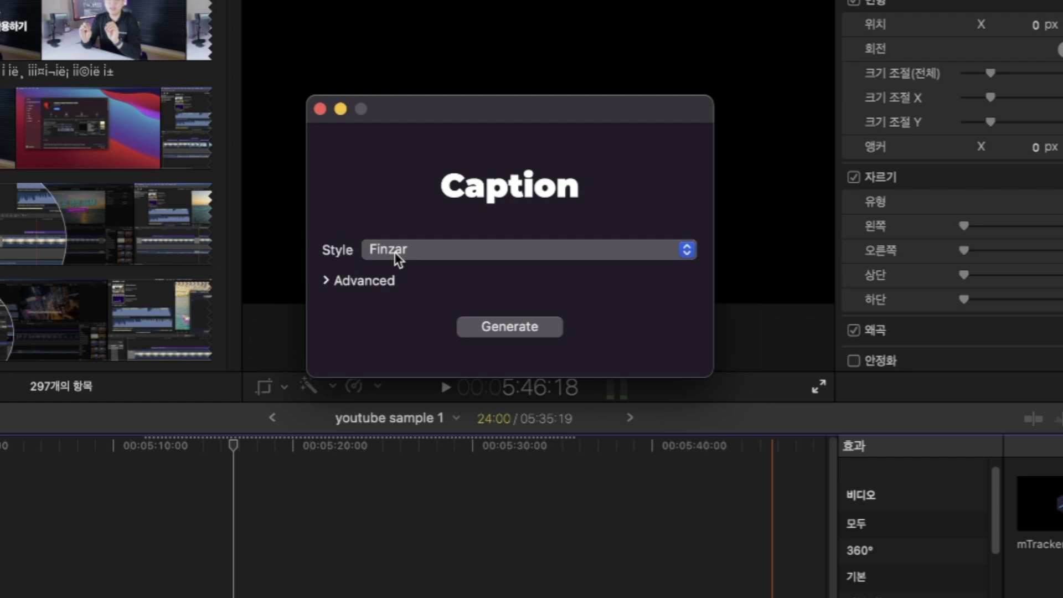
Show advanced settings and keep Korean (South Korea) as the transcription language
{"action": "left_click", "coordinate": [328, 281]}
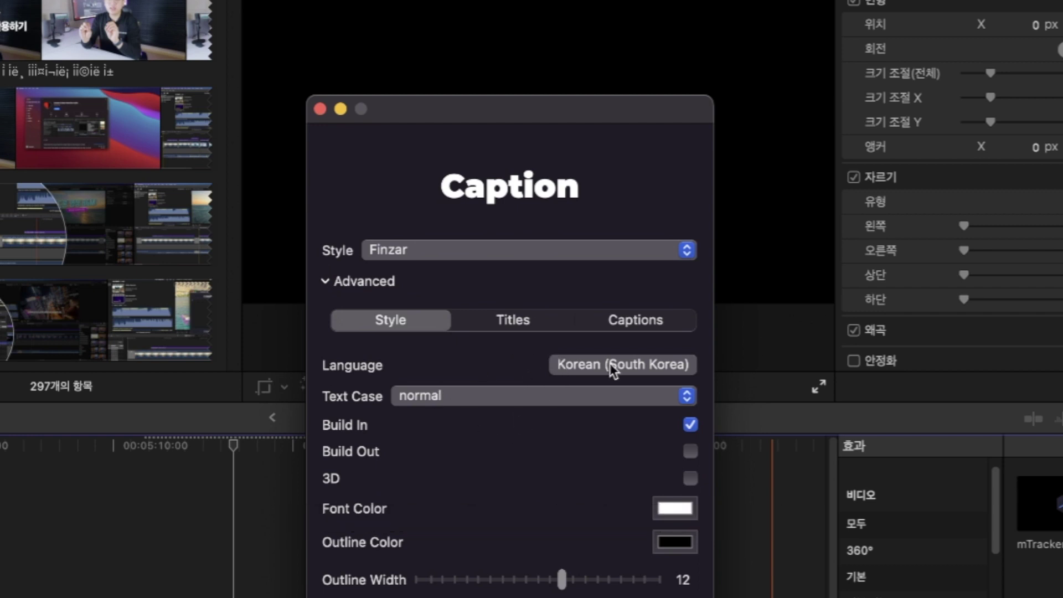
{"action": "left_click", "coordinate": [610, 363]}
{"action": "left_click", "coordinate": [515, 412]}
{"action": "left_click", "coordinate": [520, 412]}
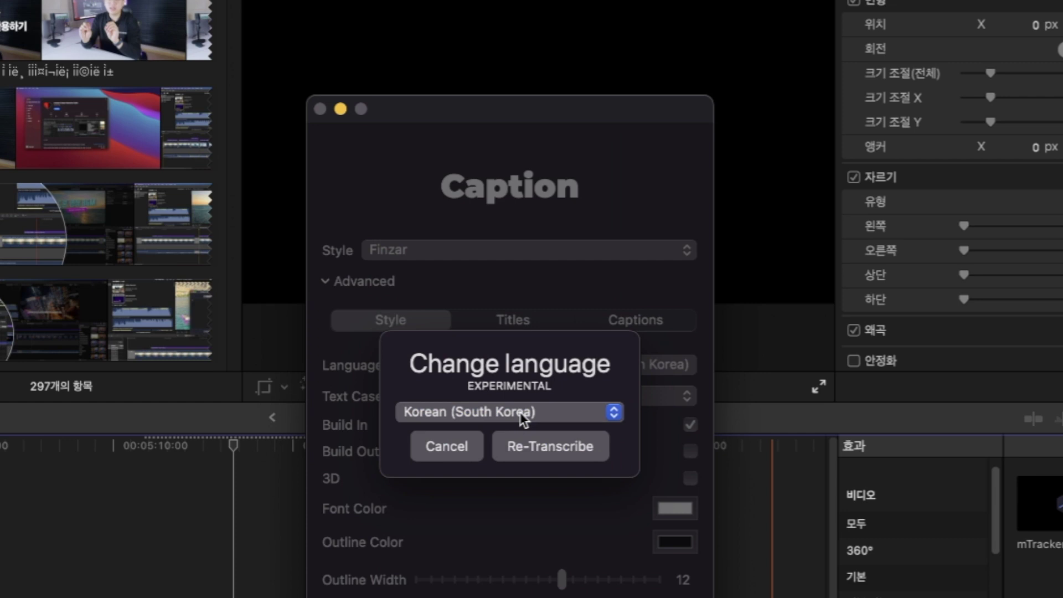
{"action": "left_click", "coordinate": [520, 412]}
{"action": "left_click", "coordinate": [520, 412]}
{"action": "left_click", "coordinate": [465, 449]}
Keep the text case normal and turn off the Build In animation
{"action": "left_click", "coordinate": [407, 401]}
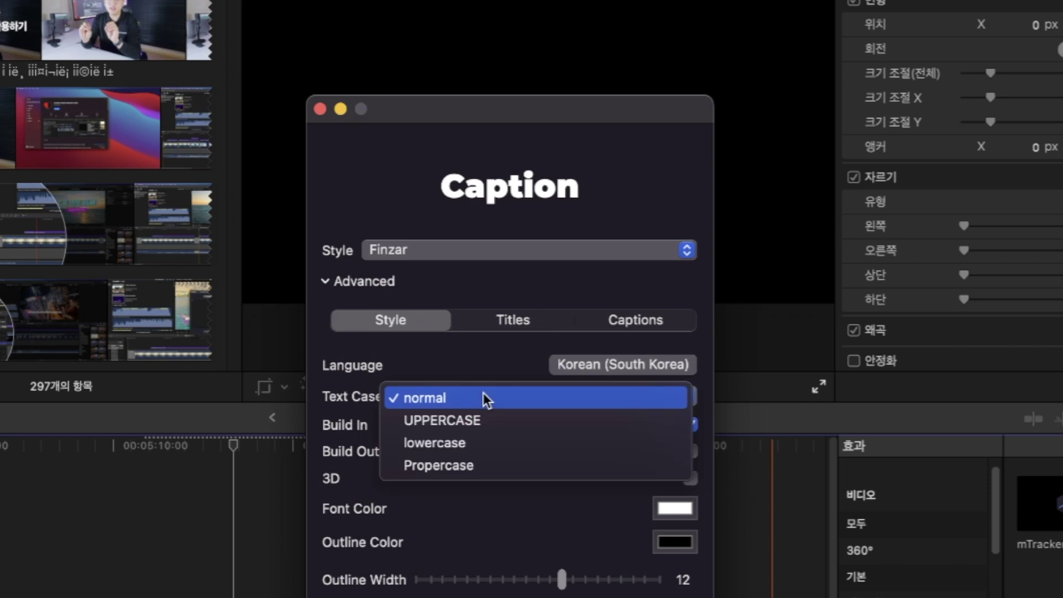
{"action": "left_click", "coordinate": [483, 478]}
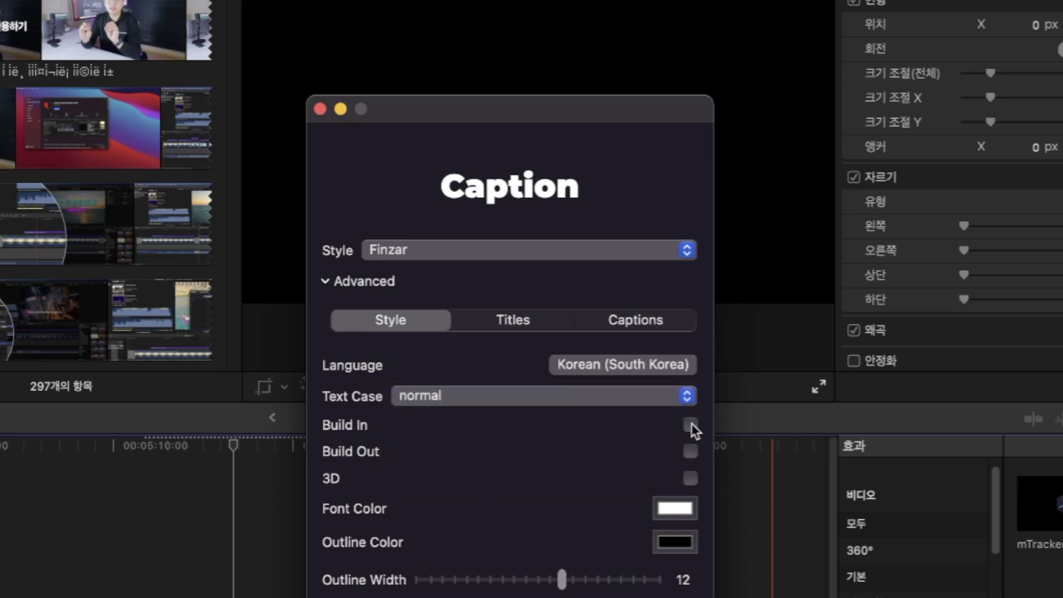
{"action": "left_click", "coordinate": [690, 452]}
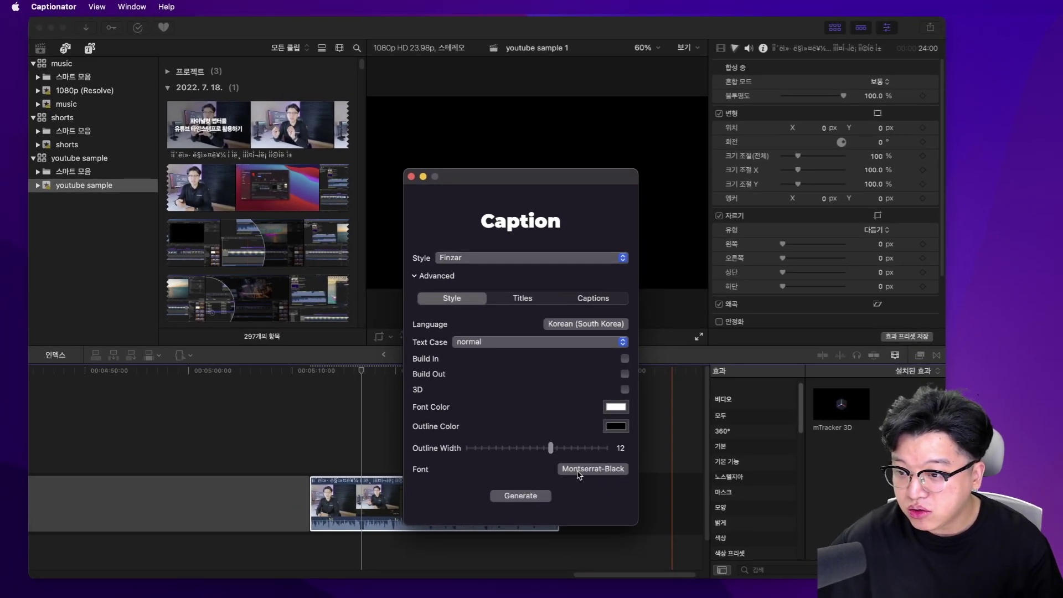
{"action": "left_click", "coordinate": [579, 474]}
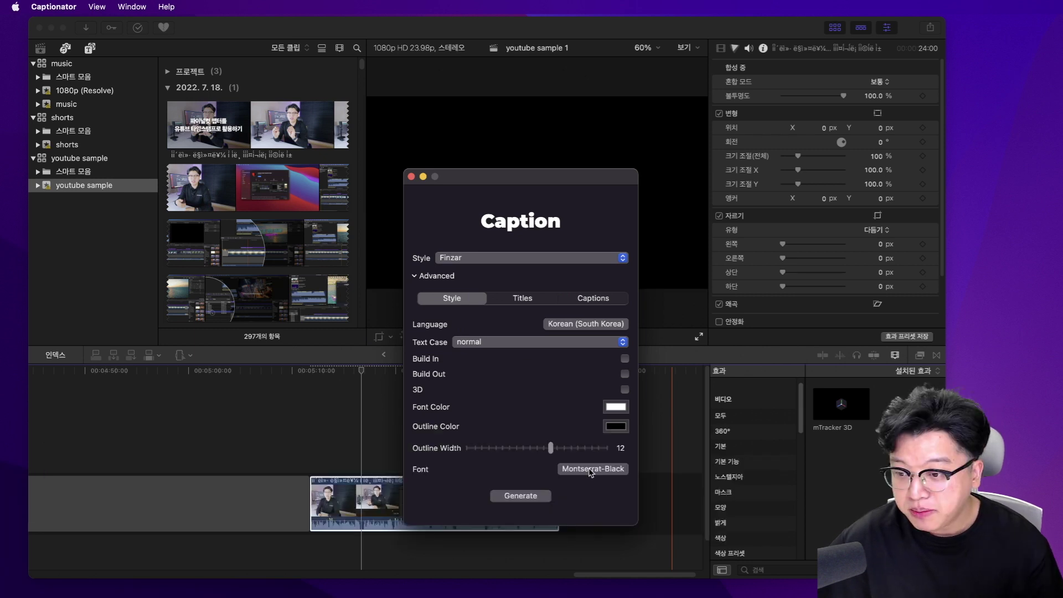
Compare the Titles and Captions generation settings
{"action": "left_click", "coordinate": [521, 300]}
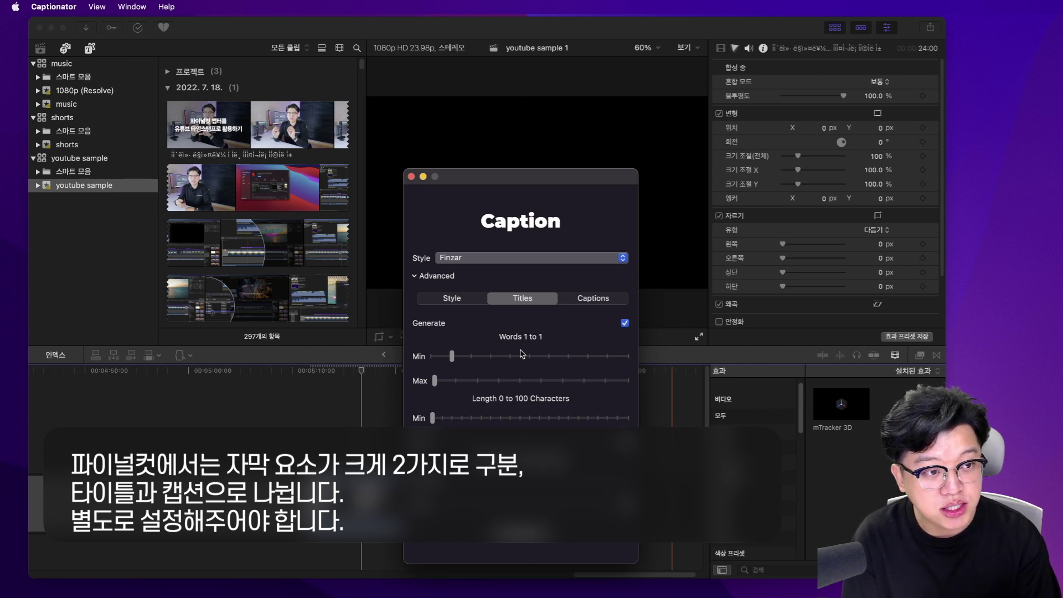
{"action": "left_click", "coordinate": [589, 299]}
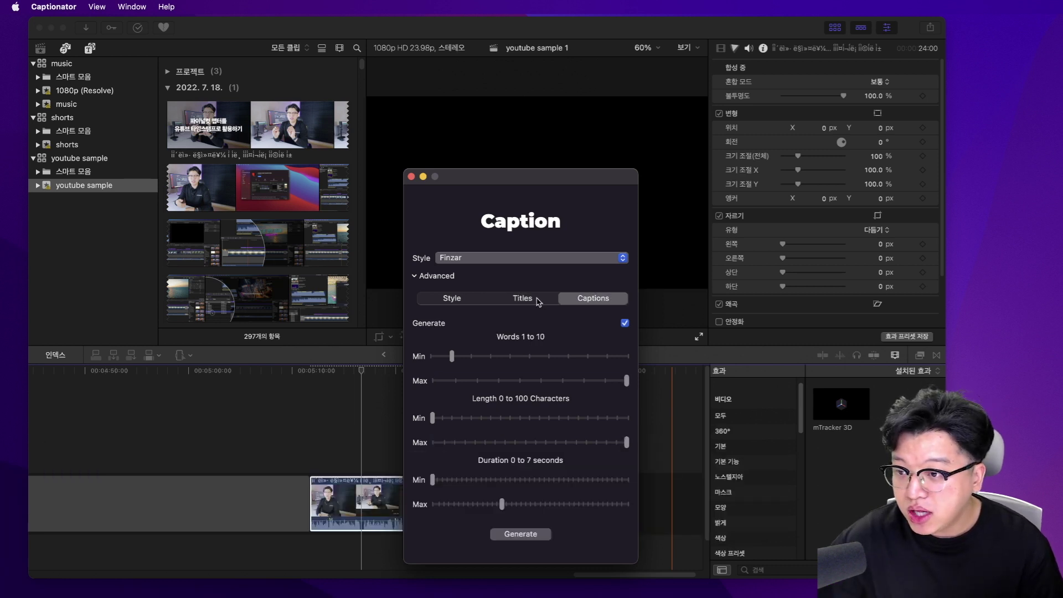
{"action": "left_click", "coordinate": [535, 301]}
{"action": "left_click", "coordinate": [578, 302]}
{"action": "left_click", "coordinate": [523, 302]}
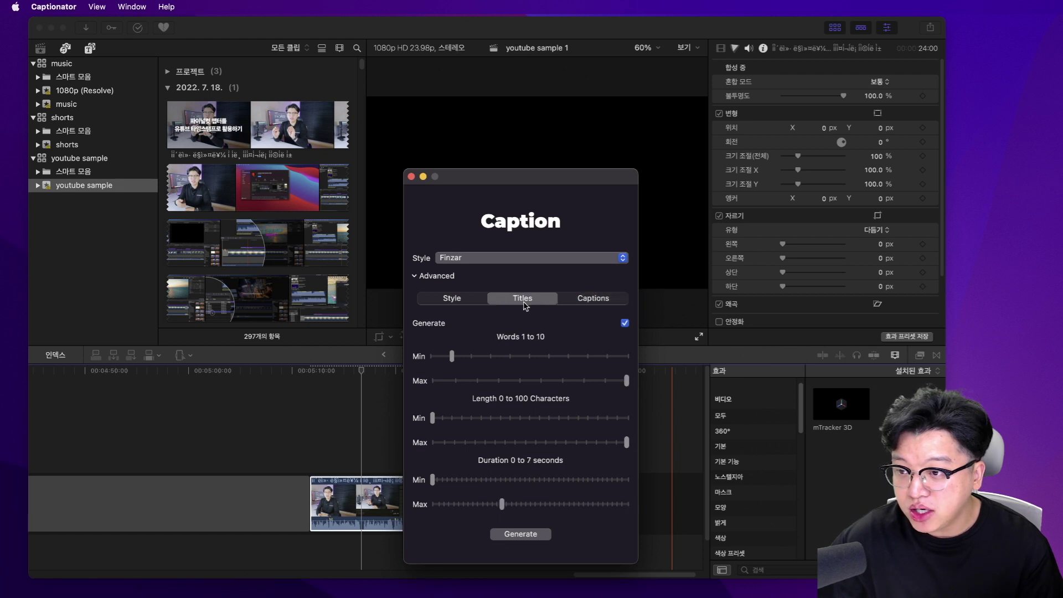
{"action": "left_click", "coordinate": [586, 301]}
{"action": "left_click", "coordinate": [529, 304]}
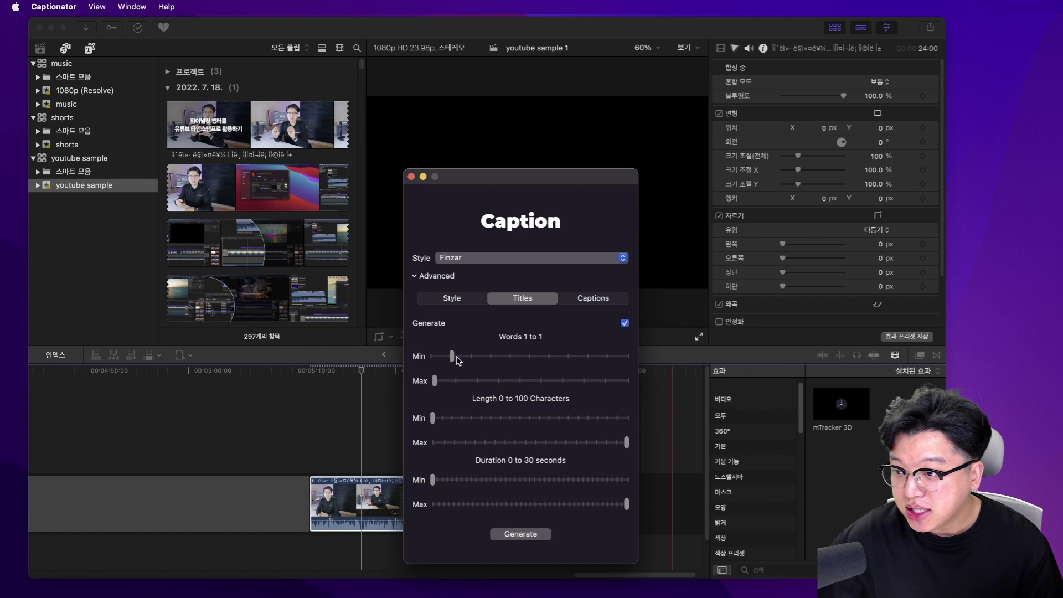
Set title words to minimum 0 and maximum 8, then review the caption settings
{"action": "left_click_drag", "start_coordinate": [453, 359], "coordinate": [397, 356]}
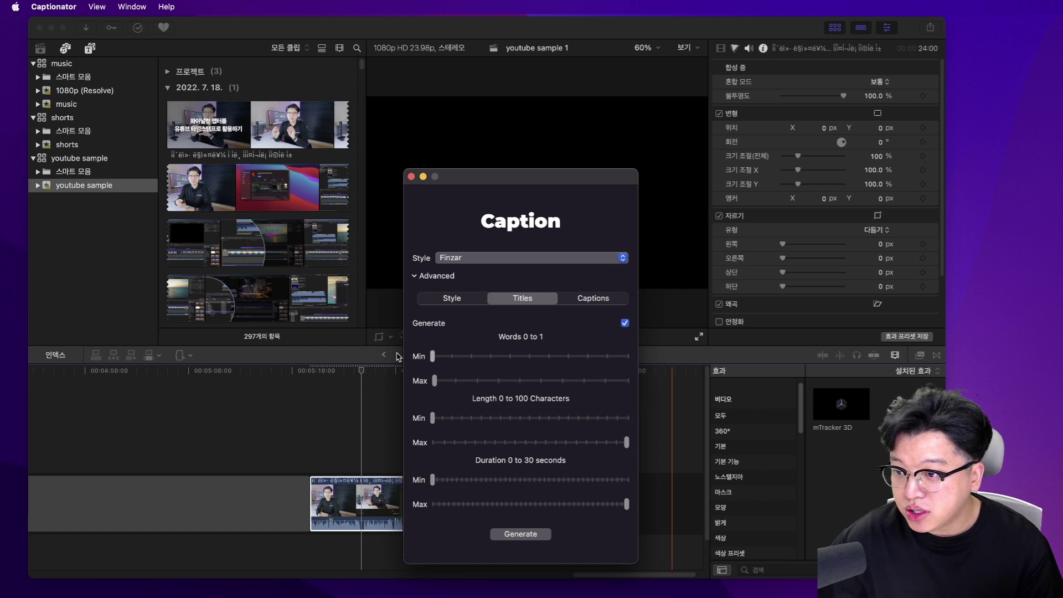
{"action": "left_click_drag", "start_coordinate": [435, 381], "coordinate": [585, 393]}
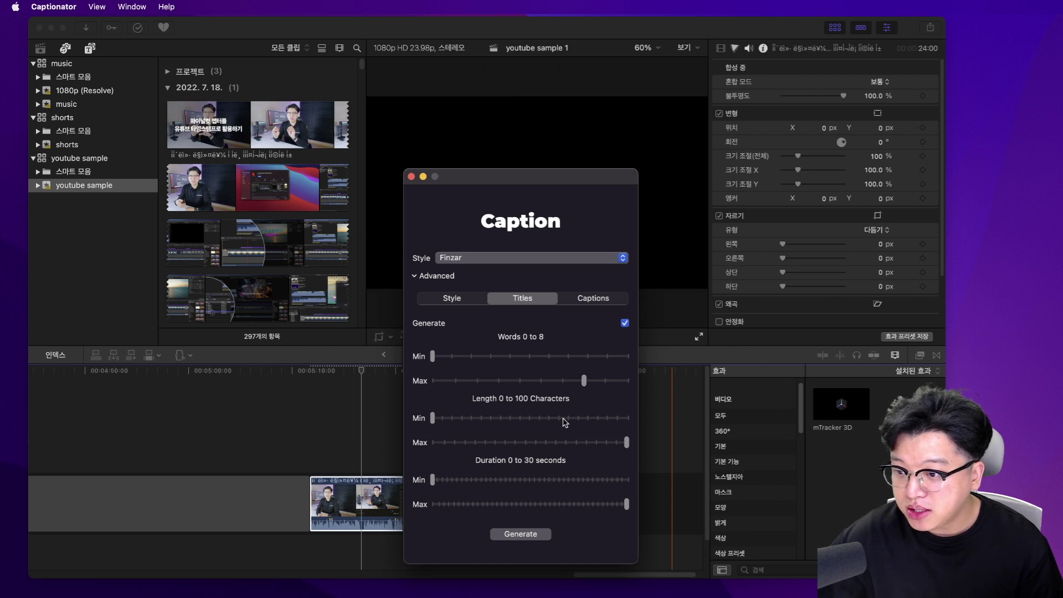
{"action": "left_click", "coordinate": [604, 299]}
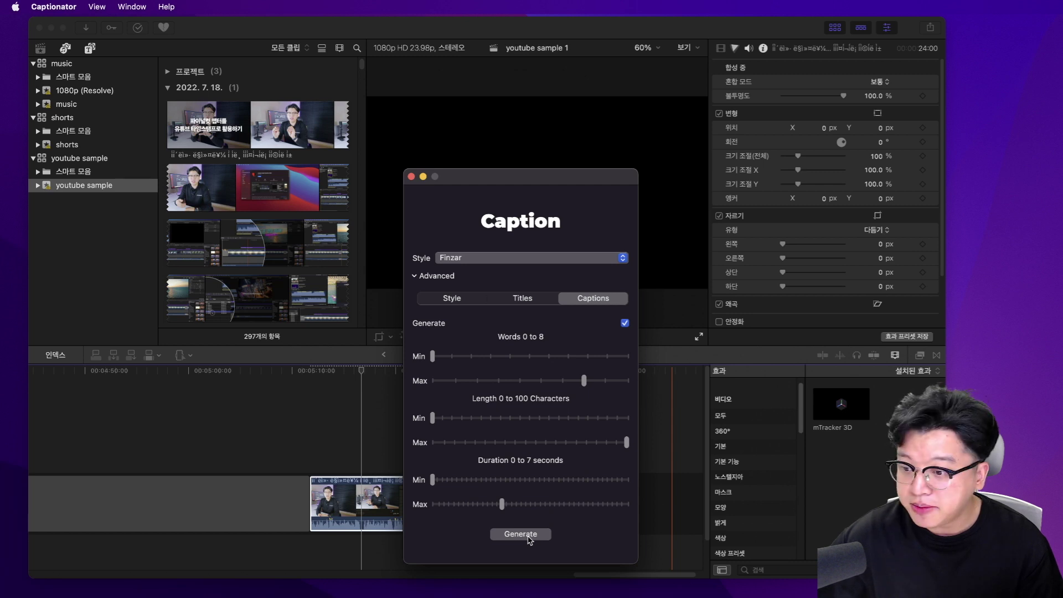
Generate the captions and import them into the youtube sample library
{"action": "left_click", "coordinate": [520, 534]}
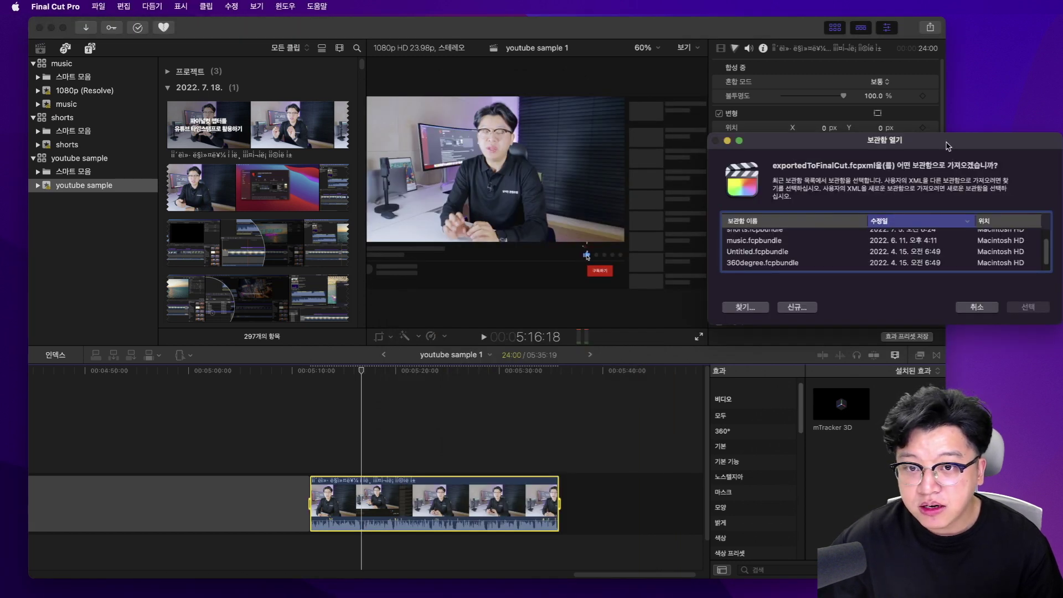
{"action": "left_click", "coordinate": [423, 254]}
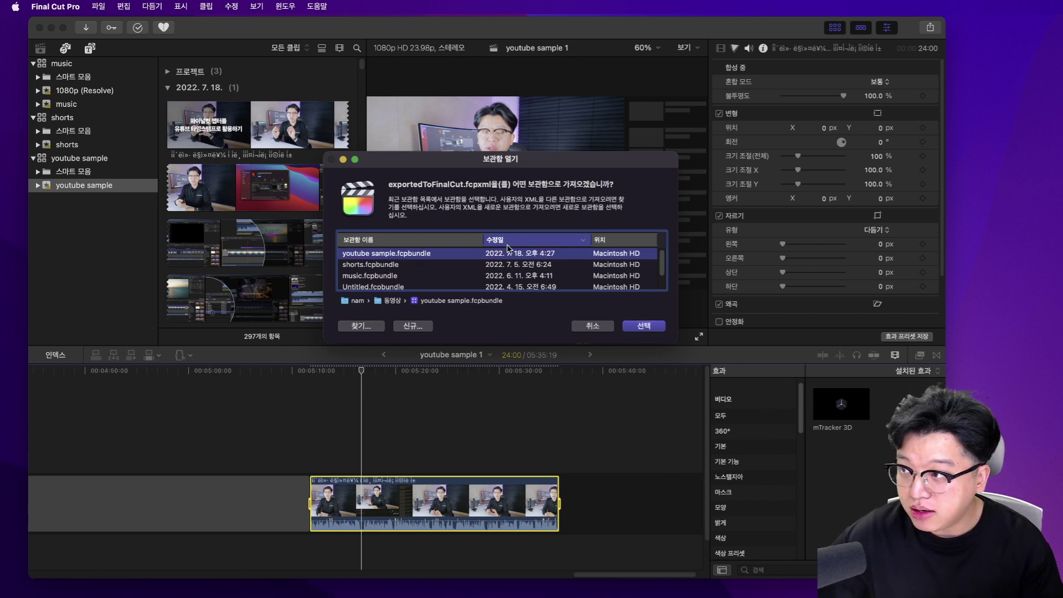
{"action": "left_click", "coordinate": [644, 326]}
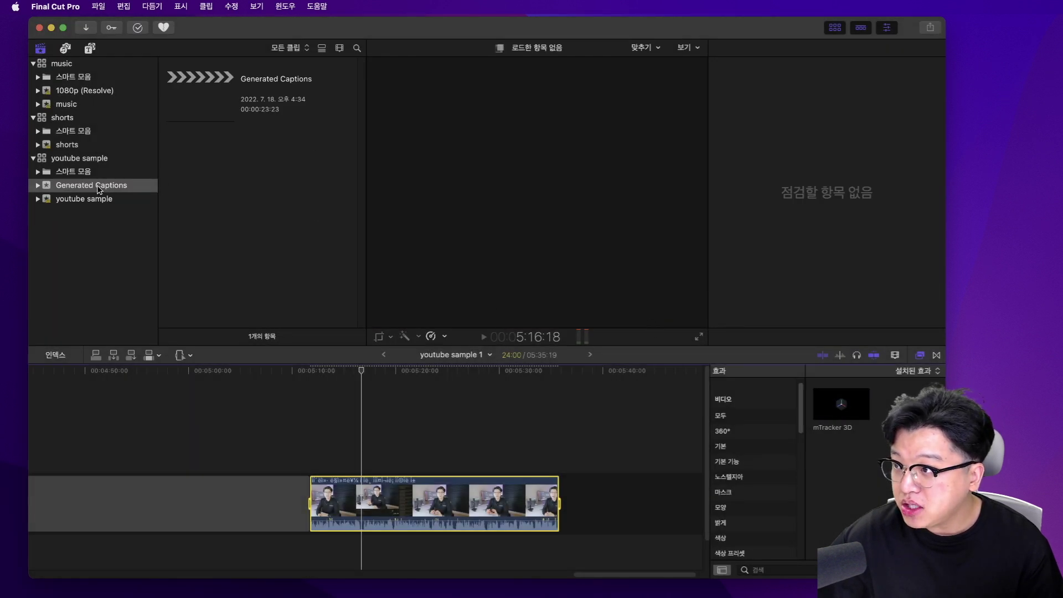
Open the Generated Captions project and inspect its caption clips
{"action": "left_click", "coordinate": [105, 188]}
{"action": "left_click", "coordinate": [209, 104]}
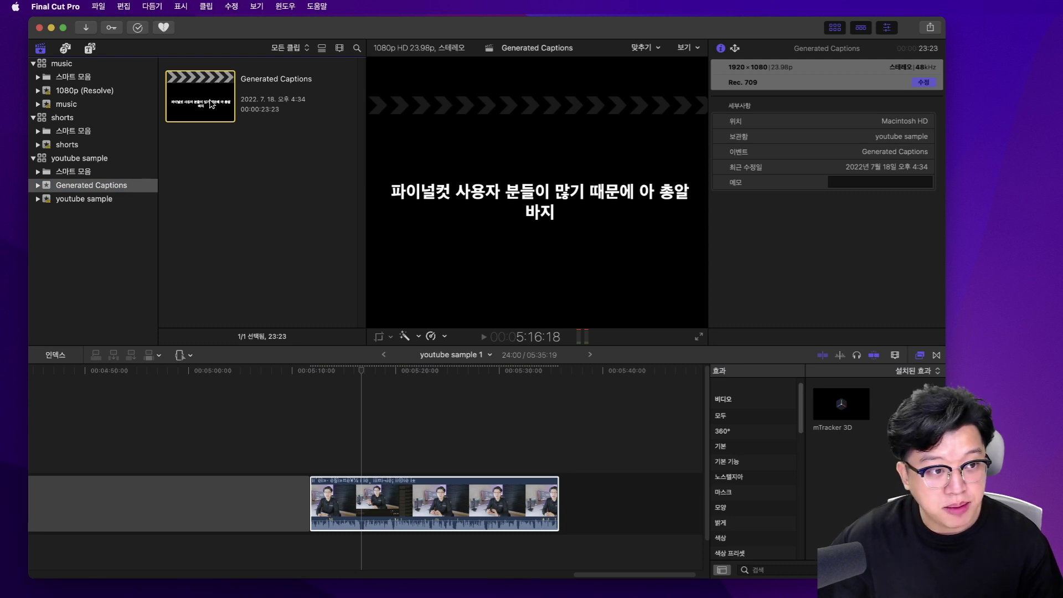
{"action": "double_click", "coordinate": [212, 104]}
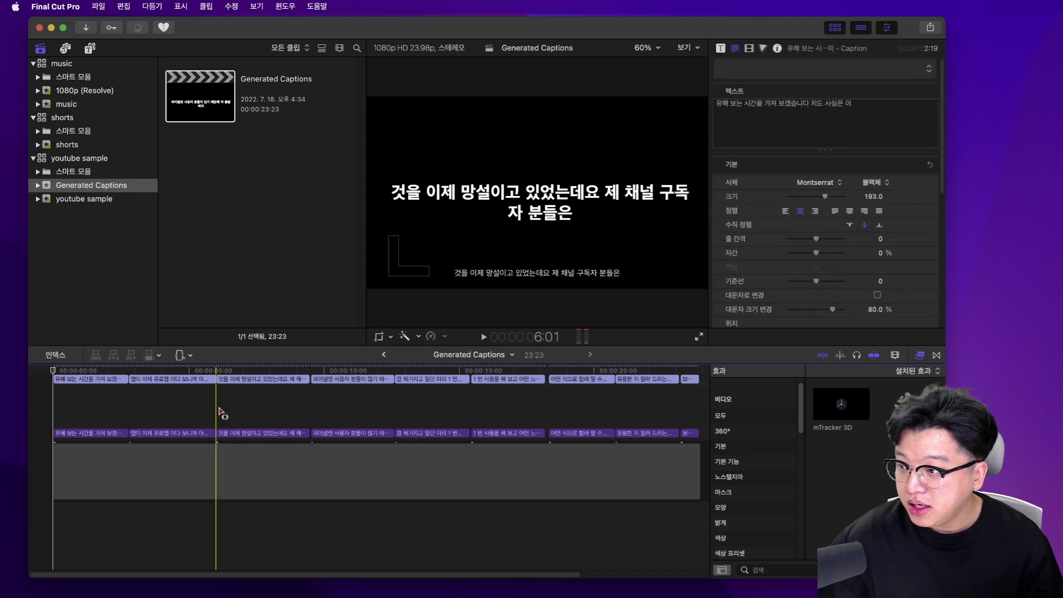
{"action": "left_click", "coordinate": [109, 381]}
{"action": "left_click", "coordinate": [177, 381]}
{"action": "left_click", "coordinate": [278, 381]}
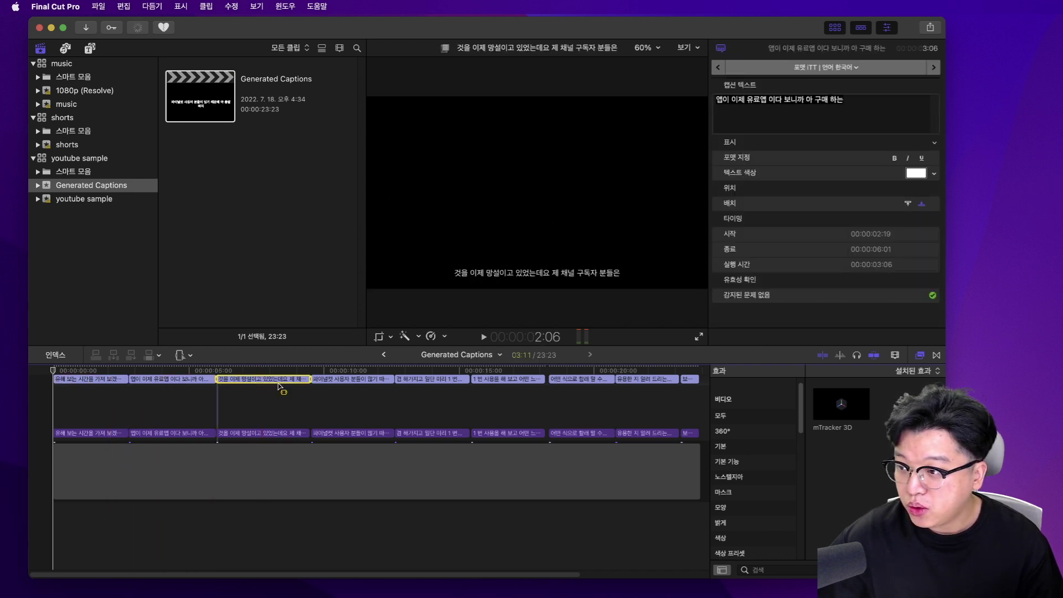
{"action": "left_click", "coordinate": [351, 433]}
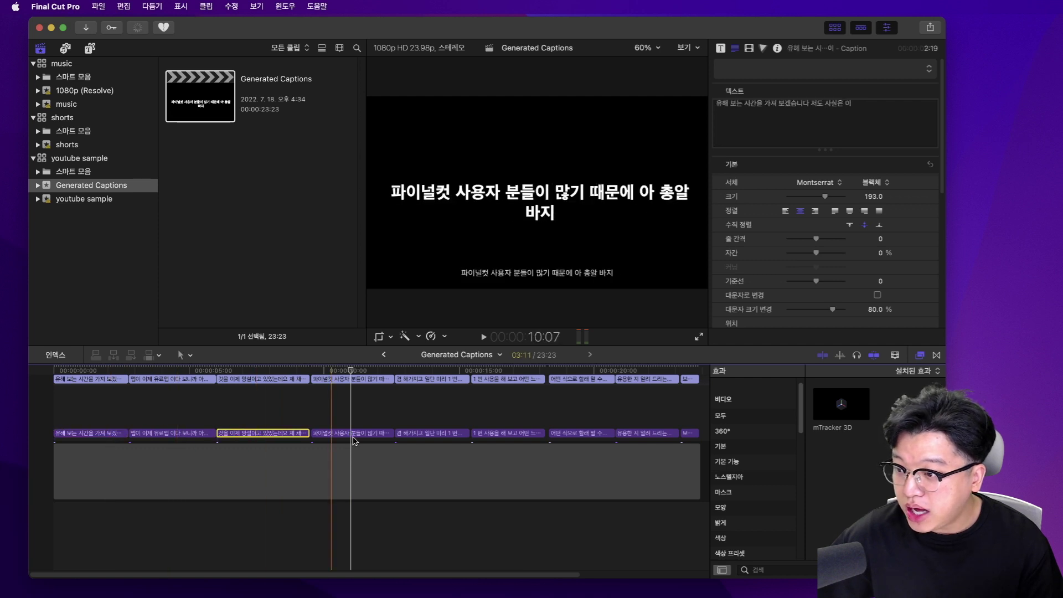
{"action": "left_click", "coordinate": [347, 477]}
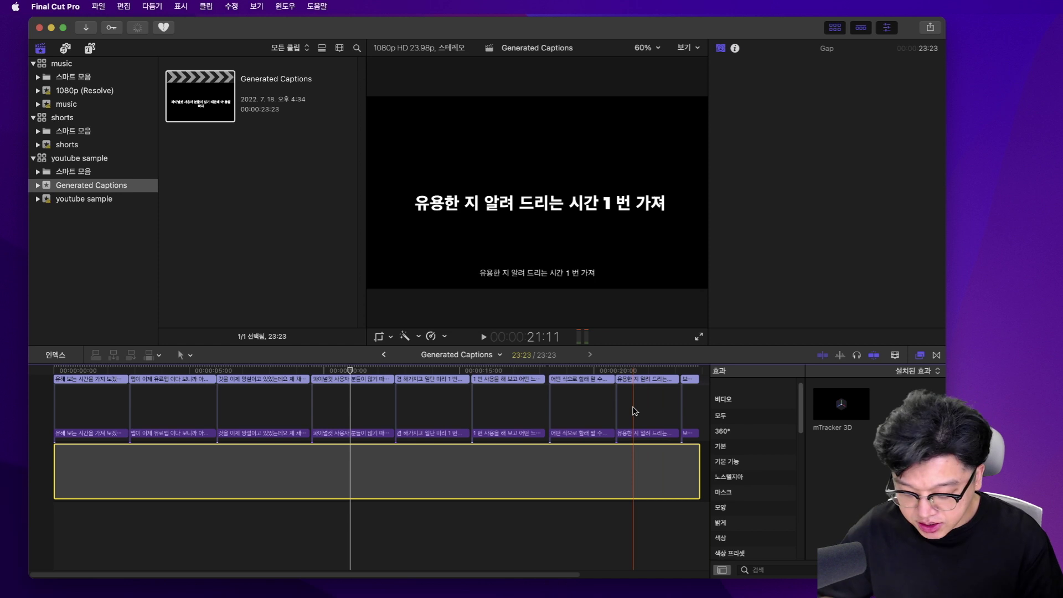
Select and copy all caption clips, then return to youtube sample 1
{"action": "key", "text": "super+minus"}
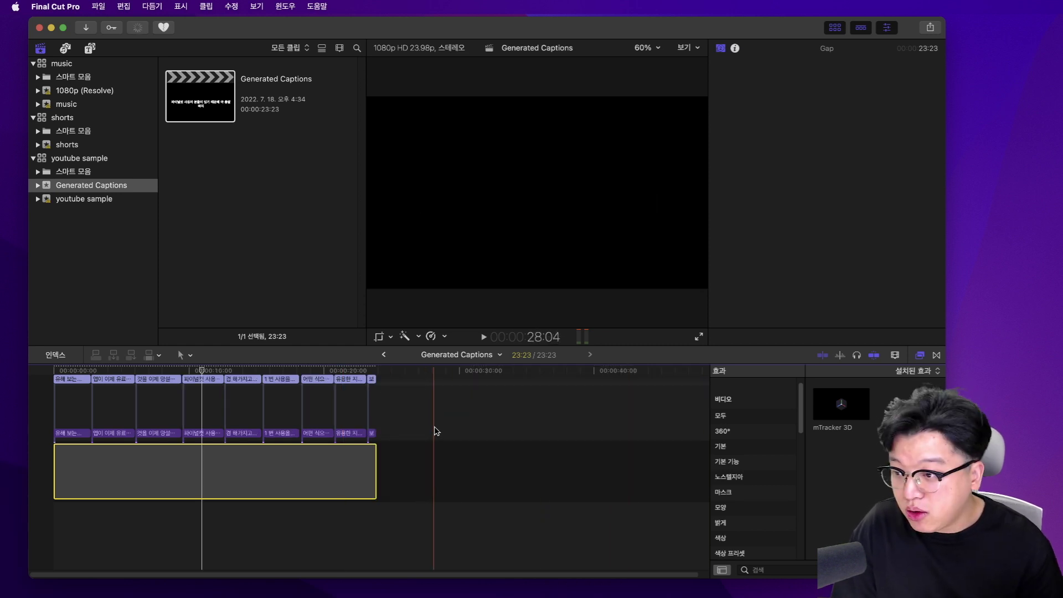
{"action": "left_click_drag", "start_coordinate": [395, 438], "coordinate": [69, 416]}
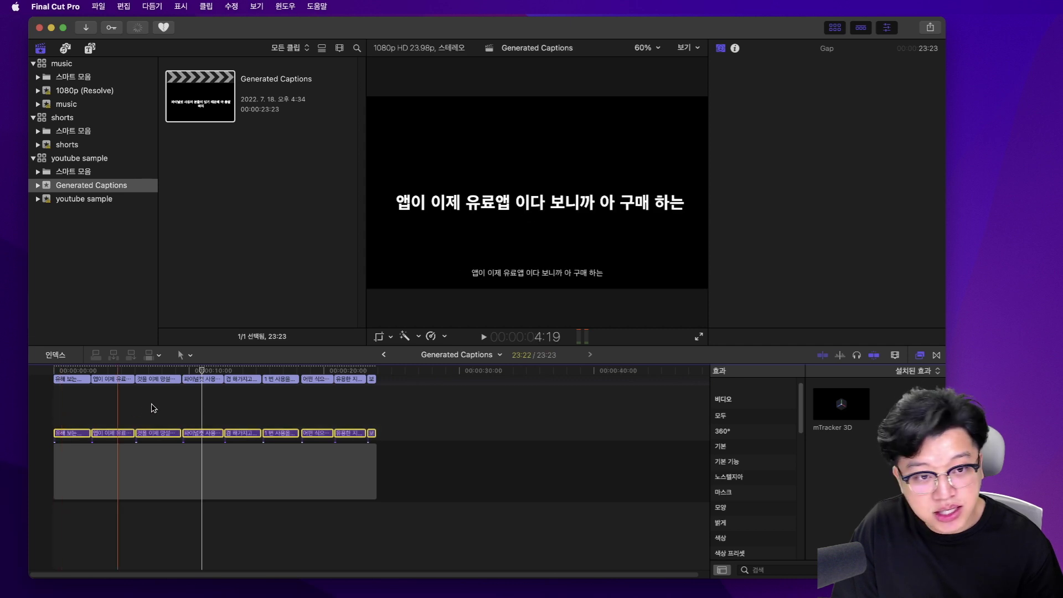
{"action": "key", "text": "super+c"}
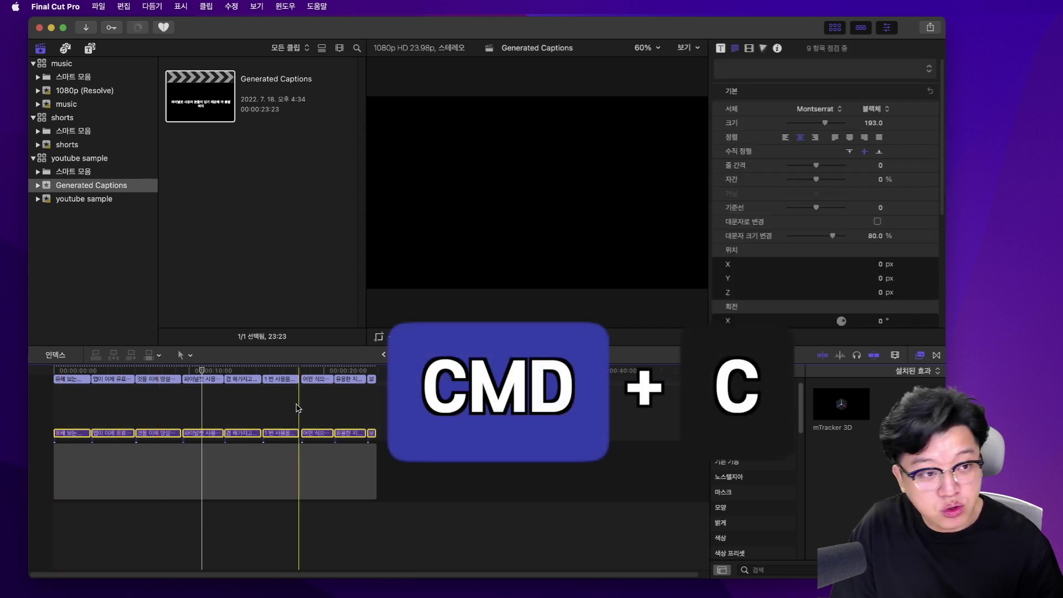
{"action": "left_click", "coordinate": [384, 355]}
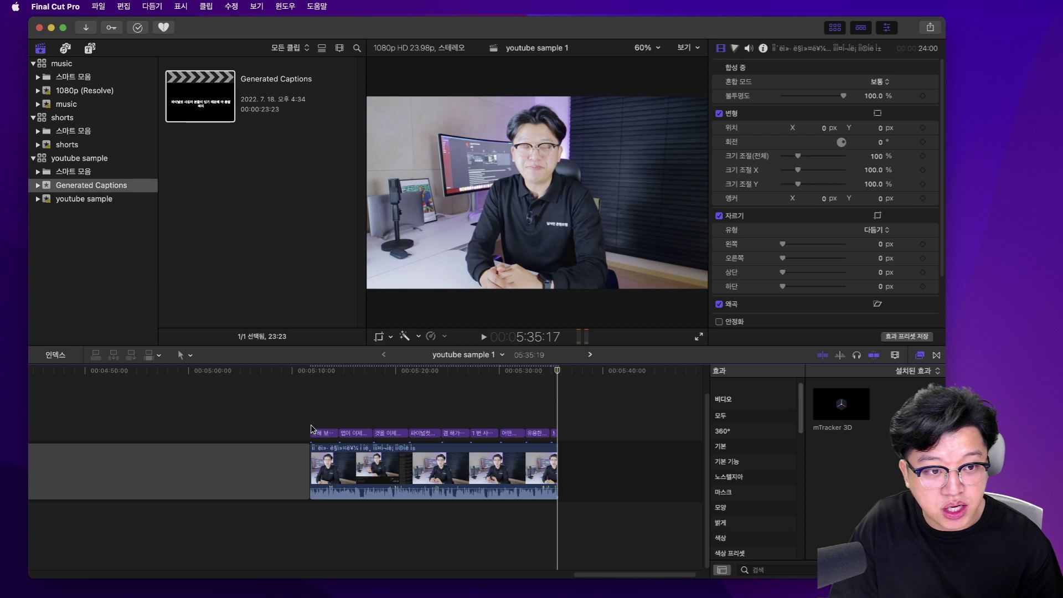
{"action": "key", "text": "super+v"}
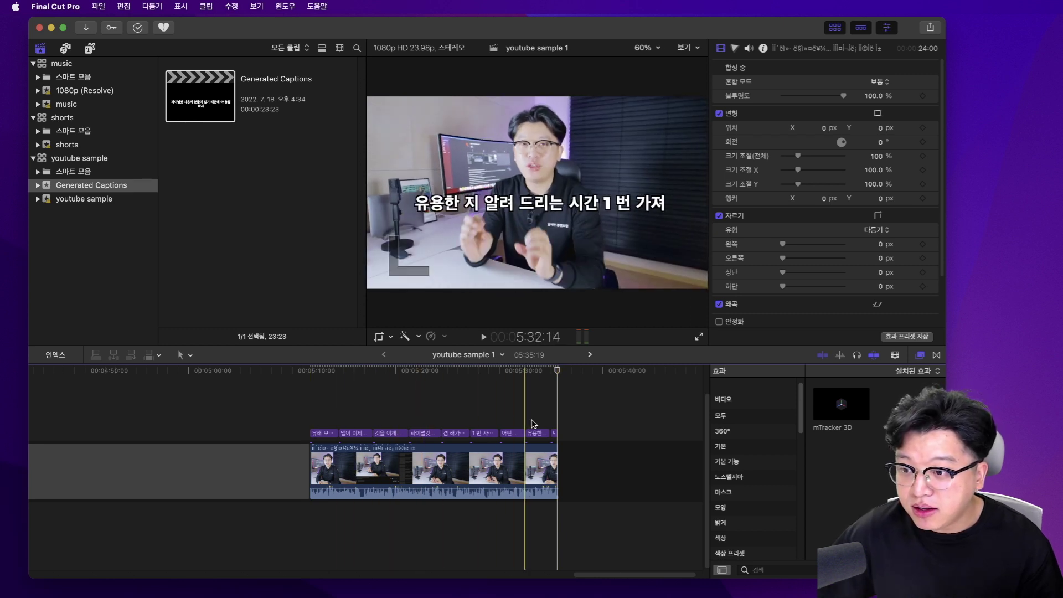
{"action": "left_click", "coordinate": [317, 412]}
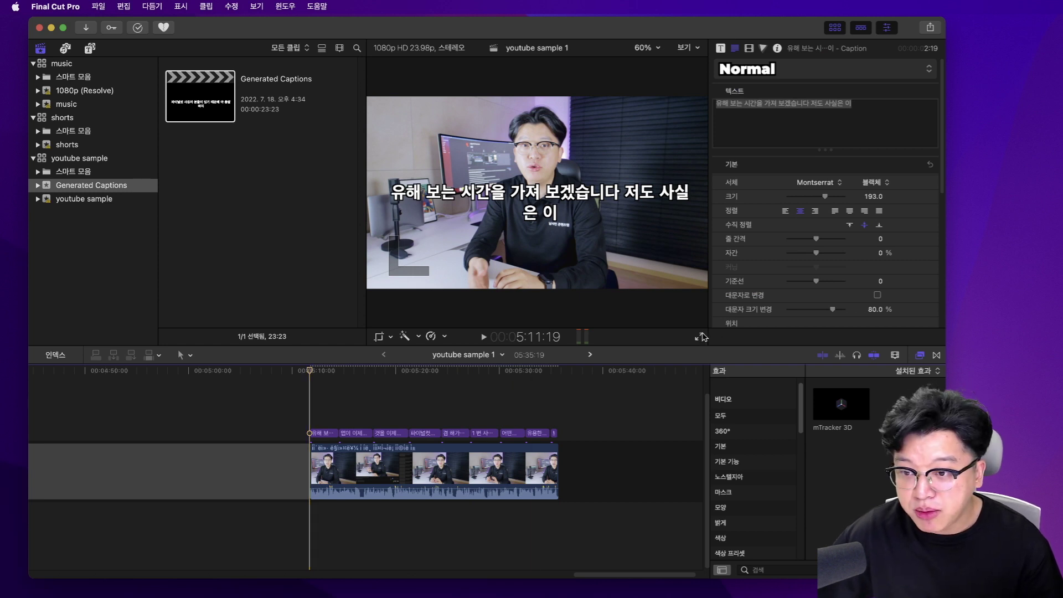
{"action": "key", "text": "space"}
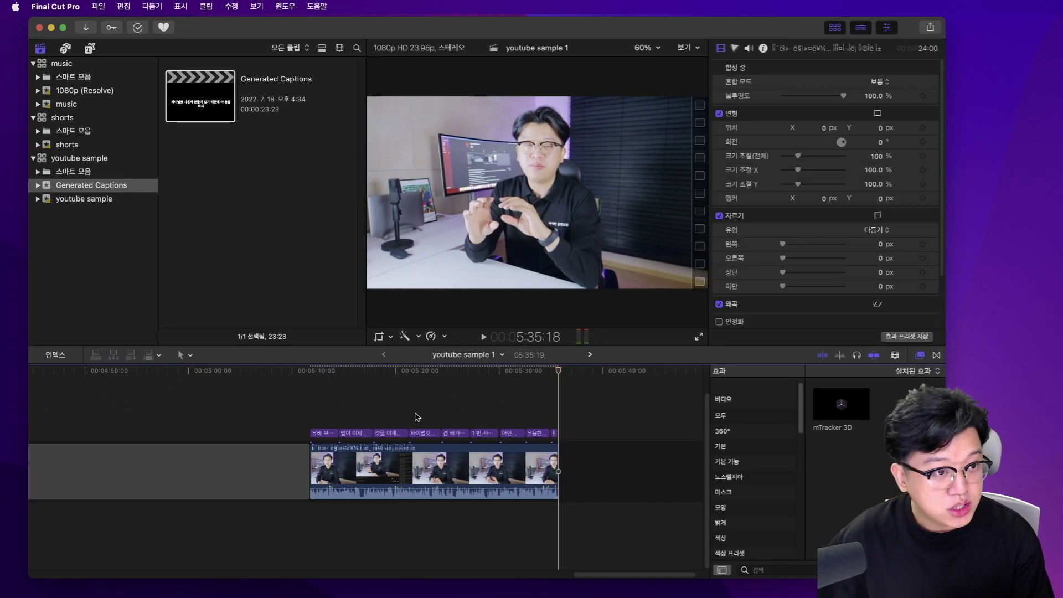
{"action": "left_click_drag", "start_coordinate": [414, 416], "coordinate": [326, 413]}
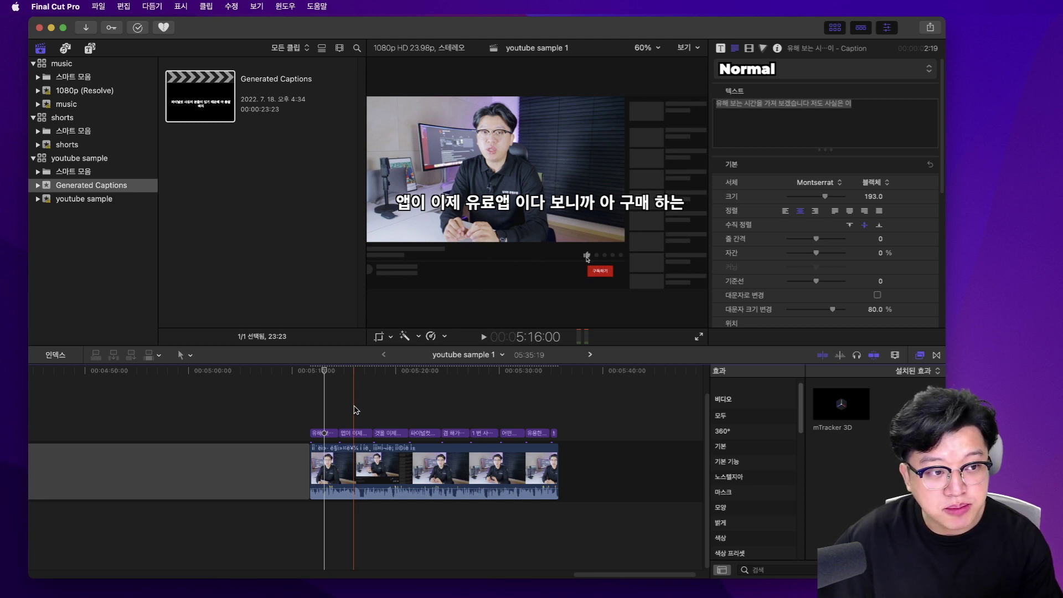
{"action": "left_click", "coordinate": [354, 407]}
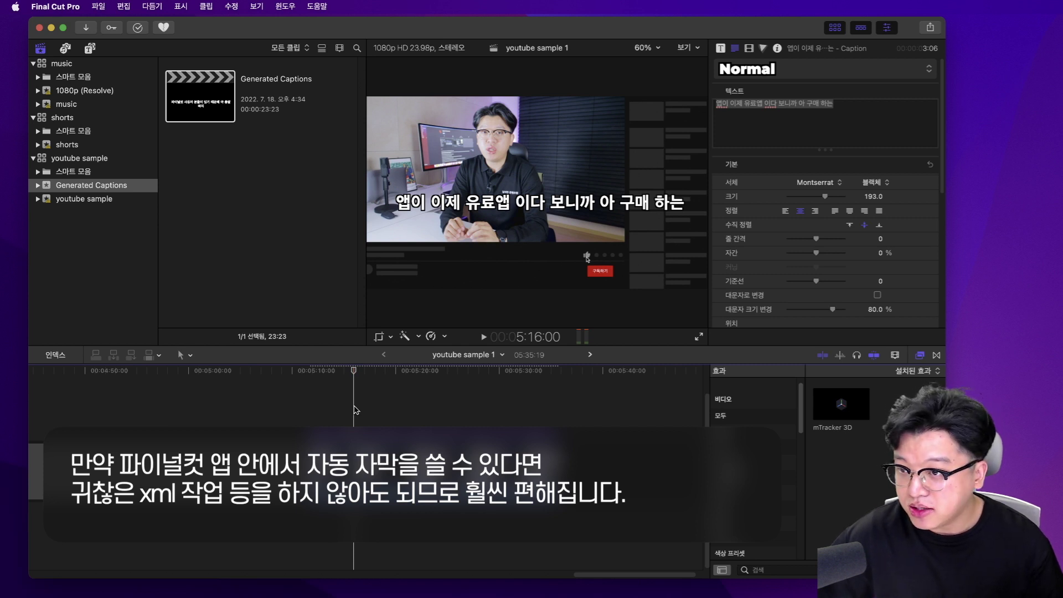
{"action": "left_click", "coordinate": [327, 412]}
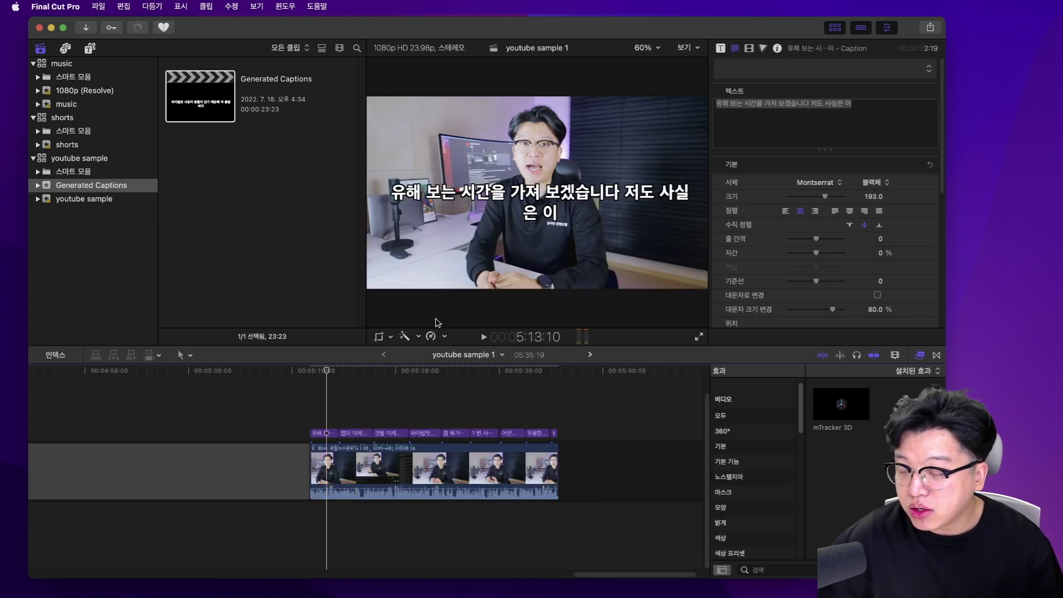
{"action": "left_click", "coordinate": [325, 433]}
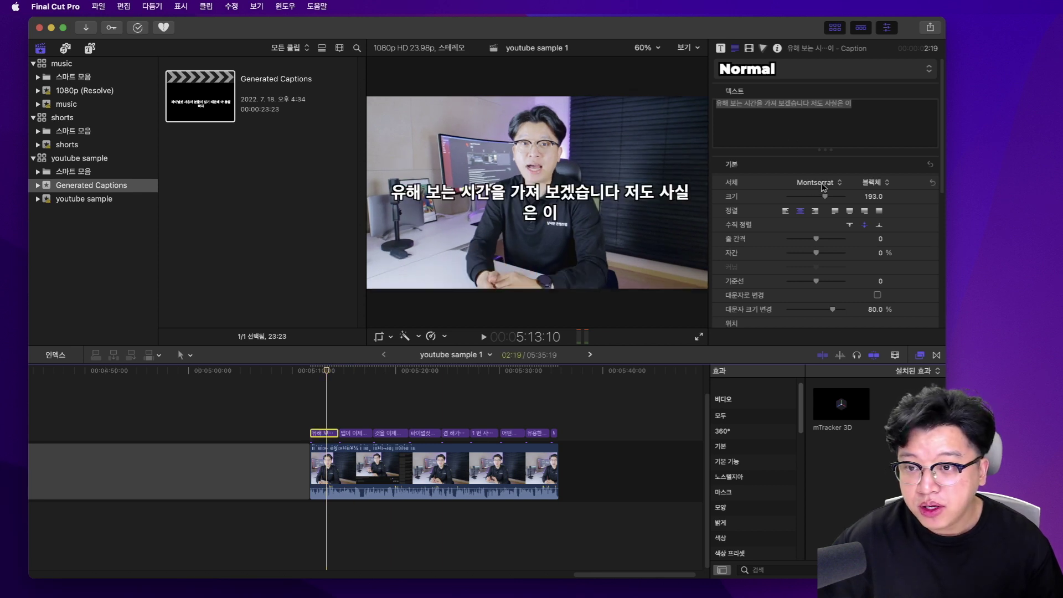
Set the first caption's font to 에스코어 드림 7 ExtraBold at size 139
{"action": "left_click", "coordinate": [823, 183]}
{"action": "scroll", "coordinate": [864, 266], "scroll_direction": "down", "scroll_amount": 10}
{"action": "scroll", "coordinate": [864, 266], "scroll_direction": "down", "scroll_amount": 10}
{"action": "left_click", "coordinate": [879, 272]}
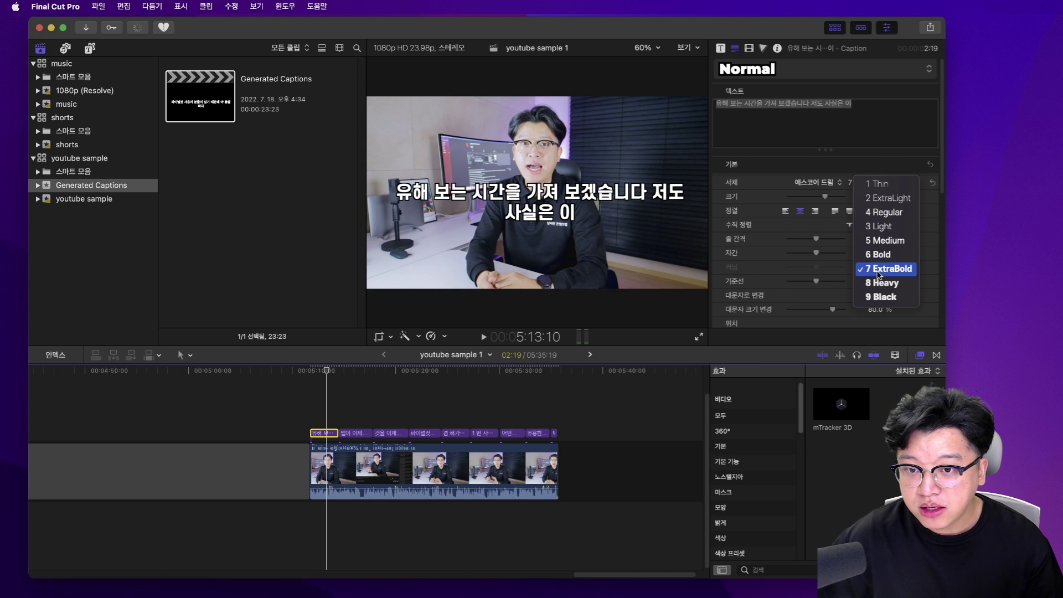
{"action": "left_click", "coordinate": [843, 201]}
{"action": "left_click_drag", "start_coordinate": [826, 196], "coordinate": [818, 196]}
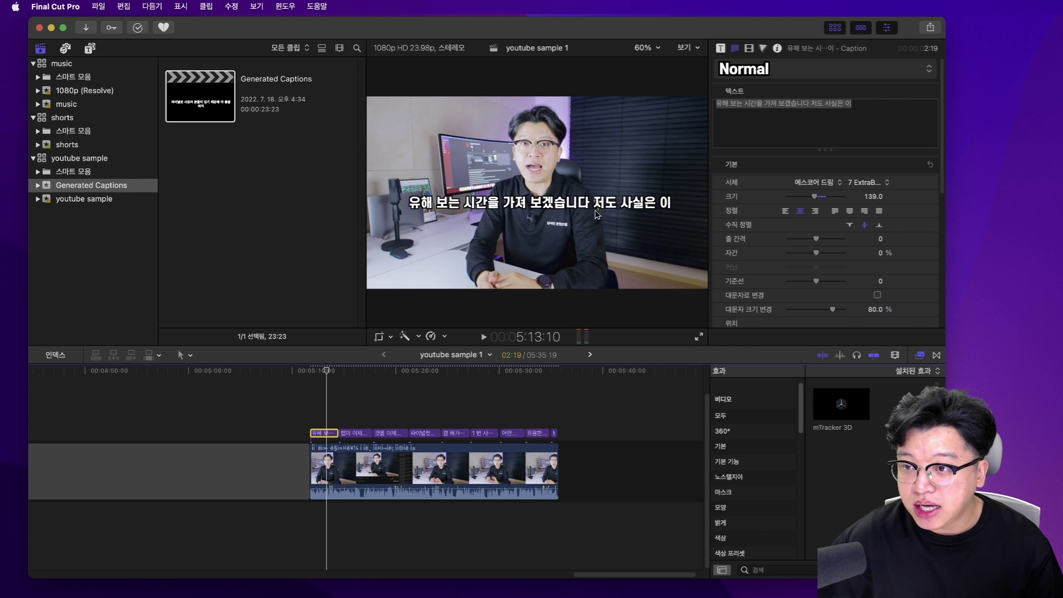
Move the first caption down to Position Y -320.5 px
{"action": "left_click", "coordinate": [751, 48]}
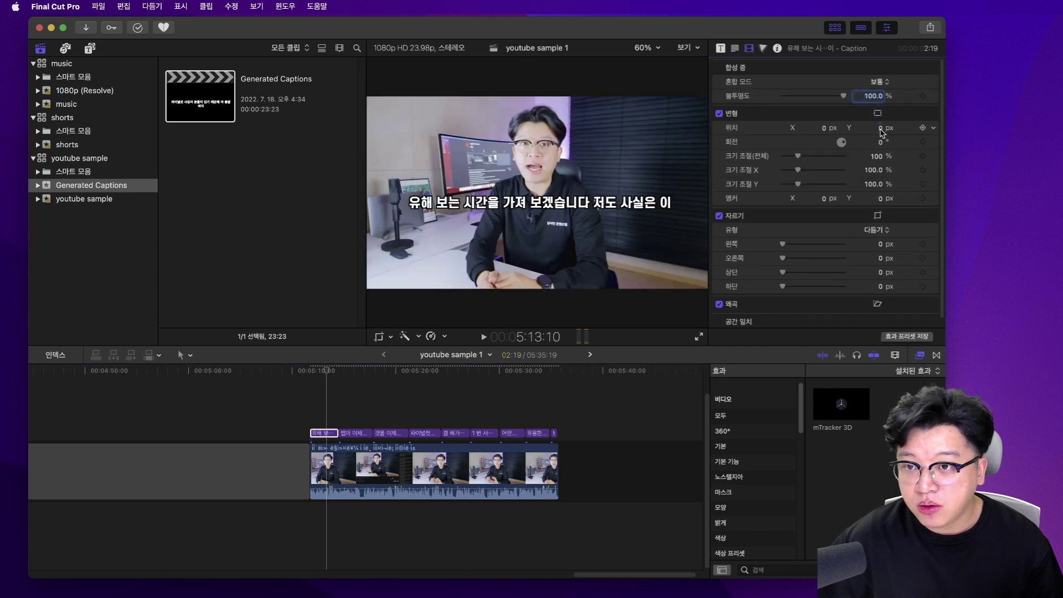
{"action": "left_click_drag", "start_coordinate": [883, 133], "coordinate": [882, 221]}
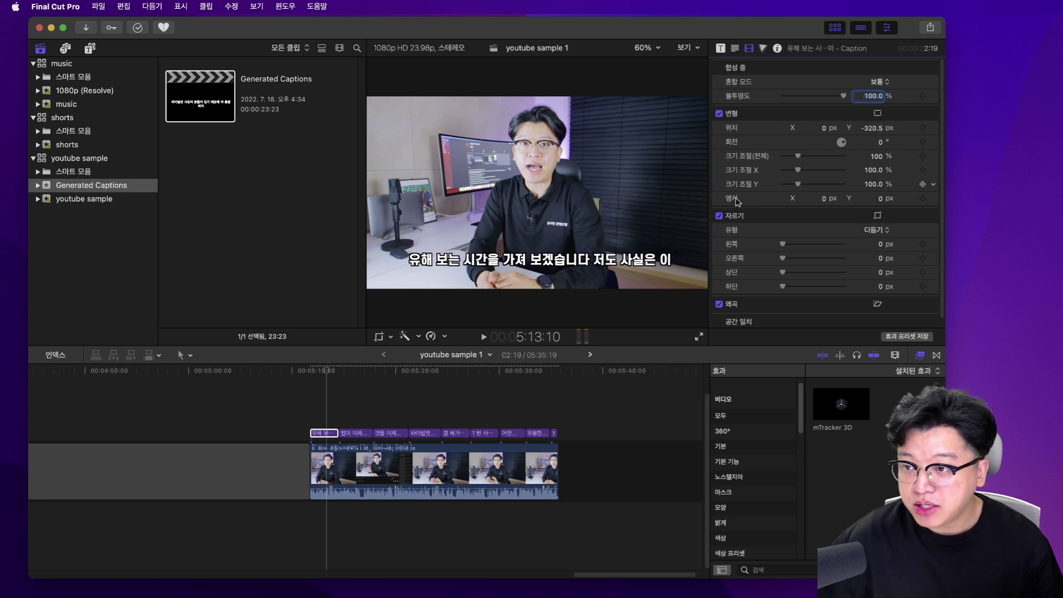
{"action": "left_click", "coordinate": [328, 391]}
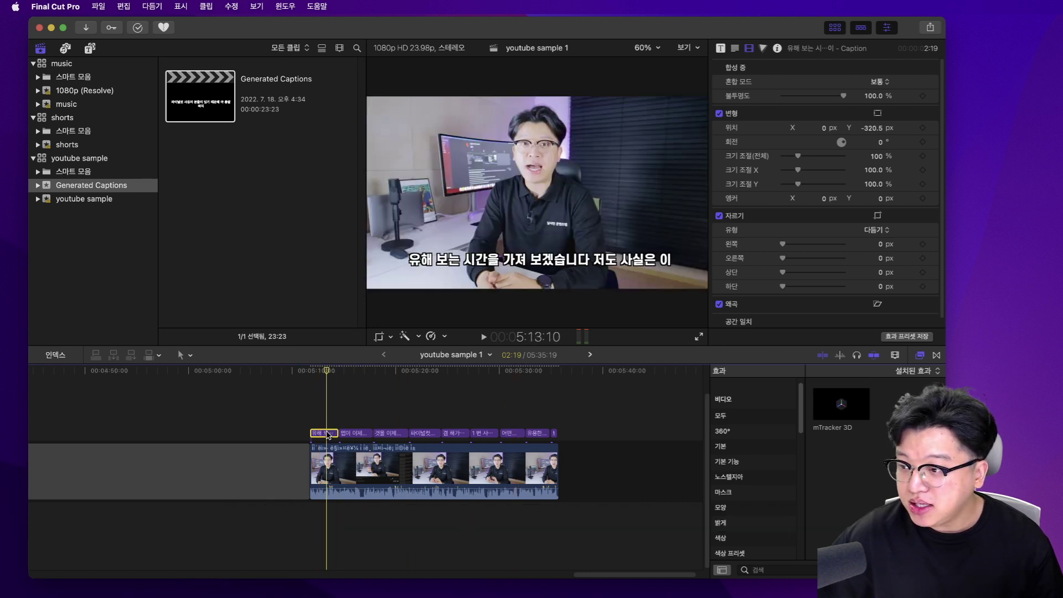
Save the first caption's format and appearance attributes as a preset named 'test3'
{"action": "left_click", "coordinate": [123, 7]}
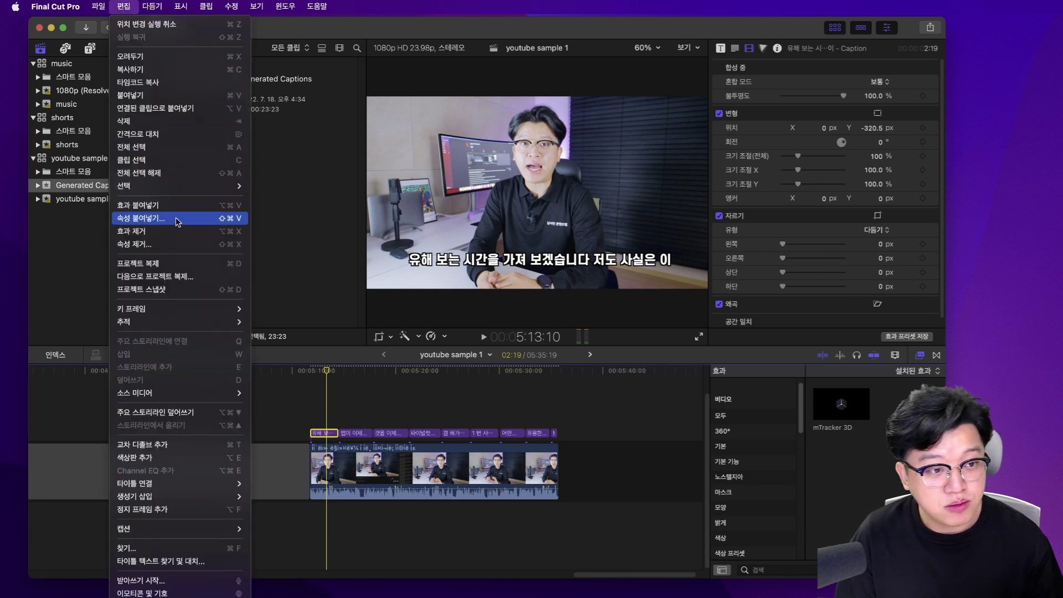
{"action": "left_click", "coordinate": [323, 432]}
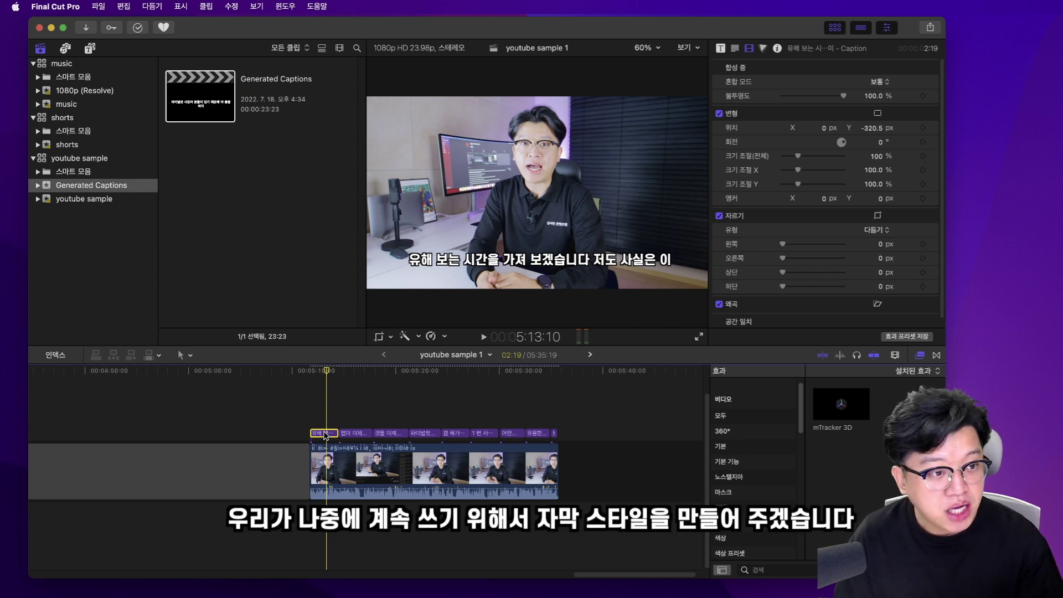
{"action": "left_click", "coordinate": [734, 48]}
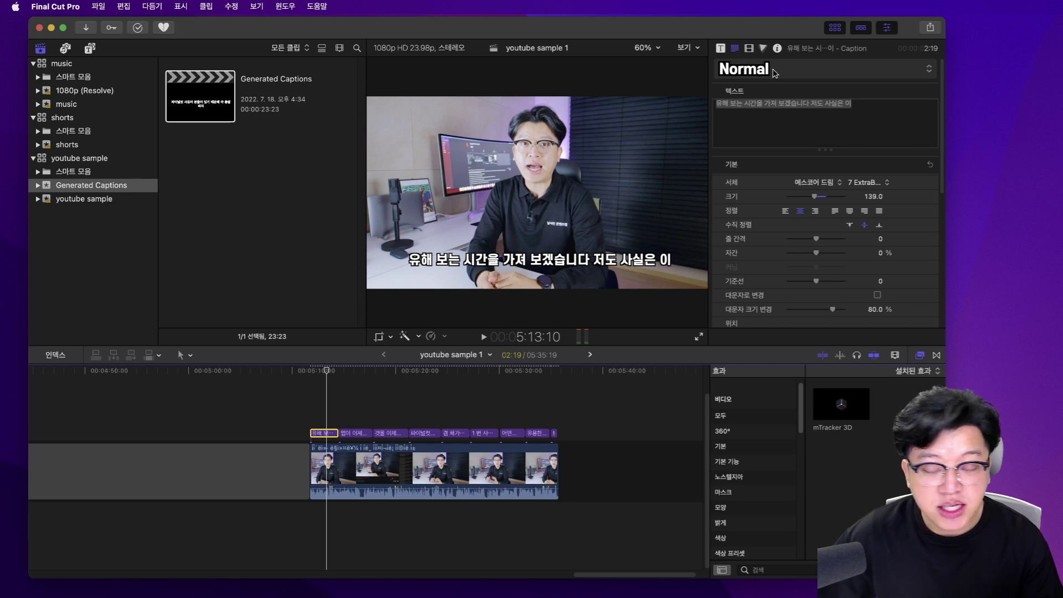
{"action": "left_click", "coordinate": [774, 72]}
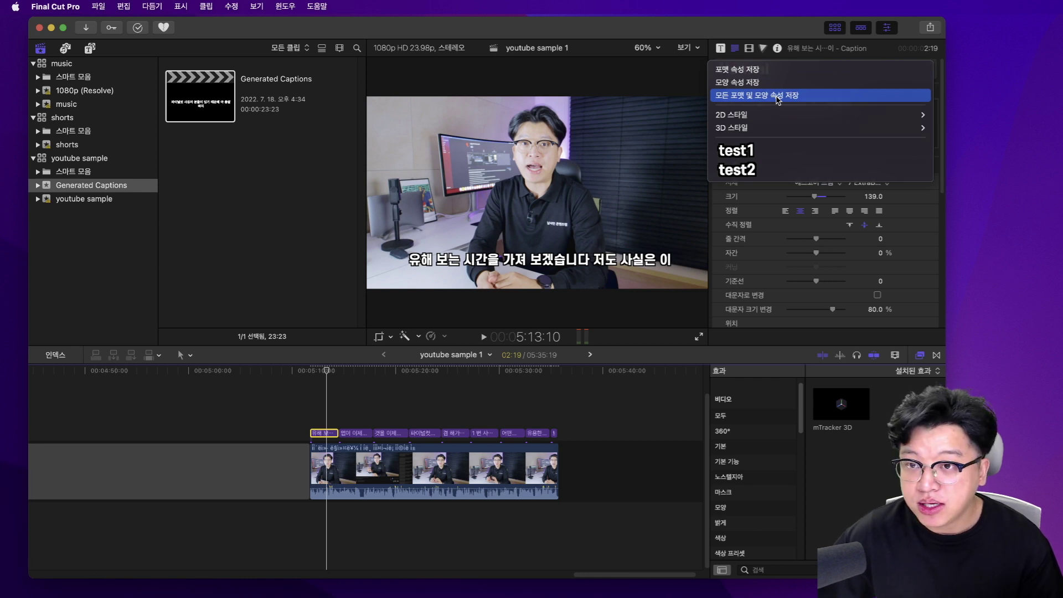
{"action": "left_click", "coordinate": [778, 96]}
{"action": "type", "text": "test3"}
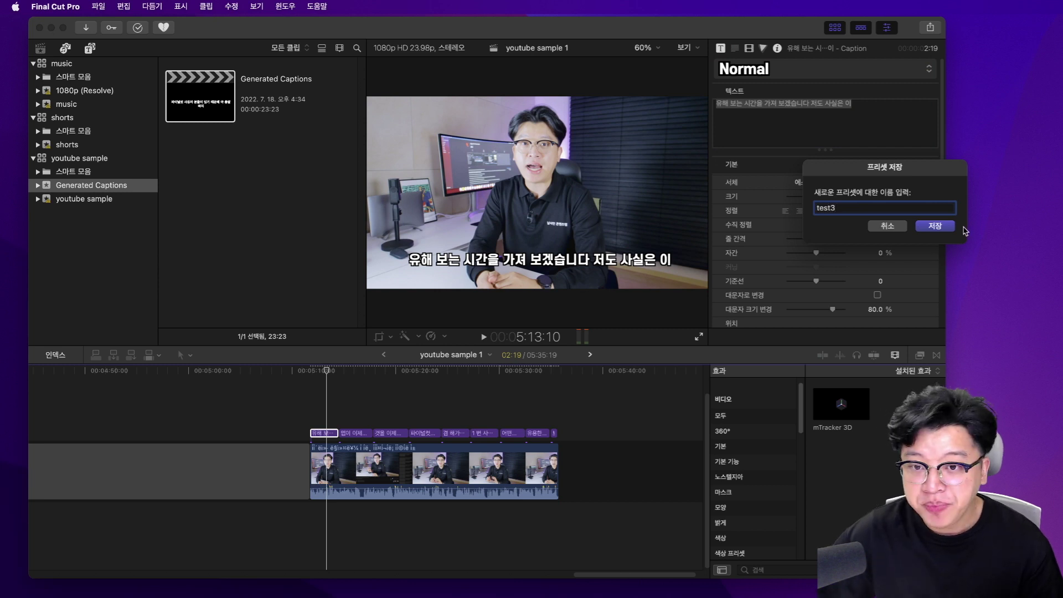
{"action": "left_click", "coordinate": [941, 227]}
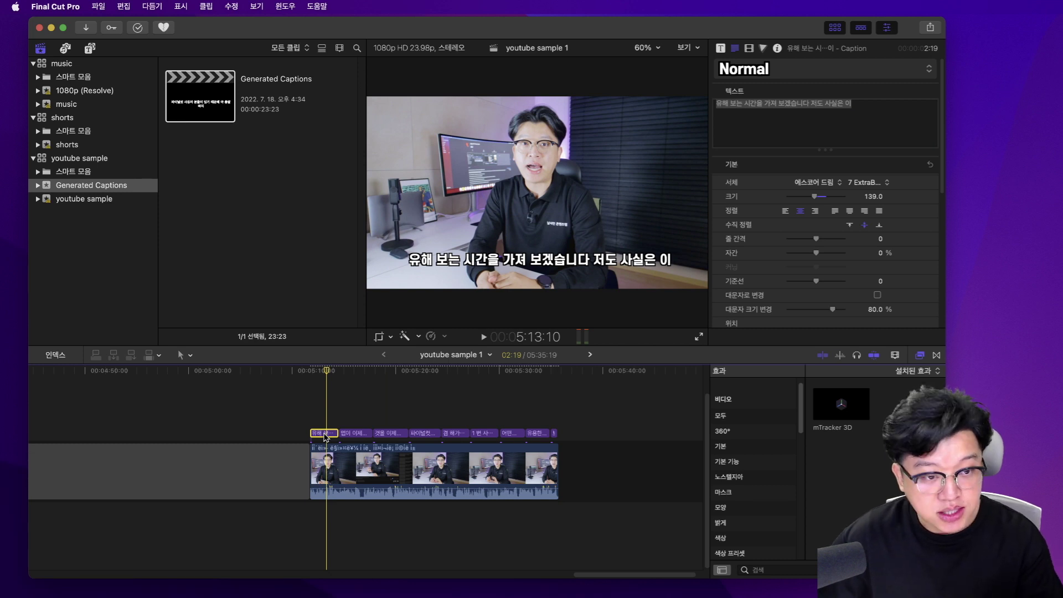
{"action": "mouse_move", "coordinate": [354, 402]}
{"action": "left_mouse_down"}
{"action": "mouse_move", "coordinate": [368, 418]}
{"action": "mouse_move", "coordinate": [554, 439]}
{"action": "left_mouse_up"}
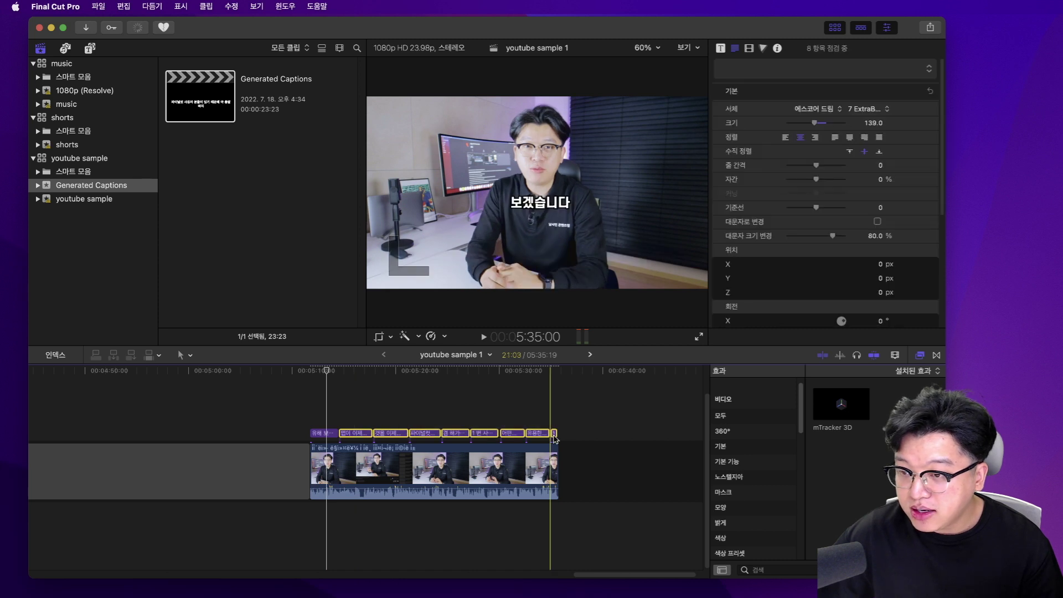
Apply the test3 preset to the eight selected captions
{"action": "left_click", "coordinate": [812, 70]}
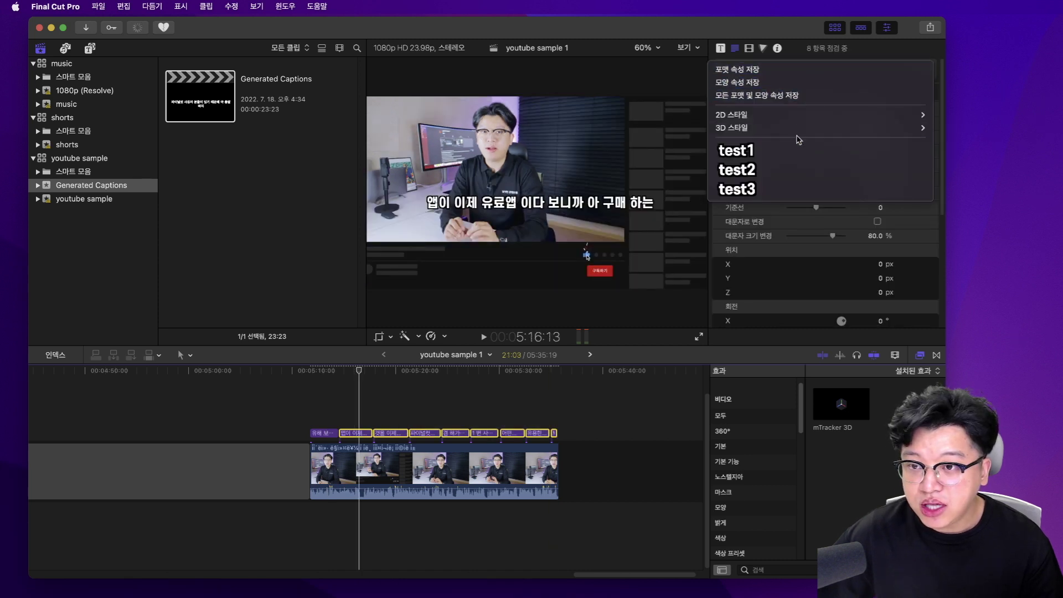
{"action": "left_click", "coordinate": [784, 190]}
{"action": "left_click", "coordinate": [328, 432]}
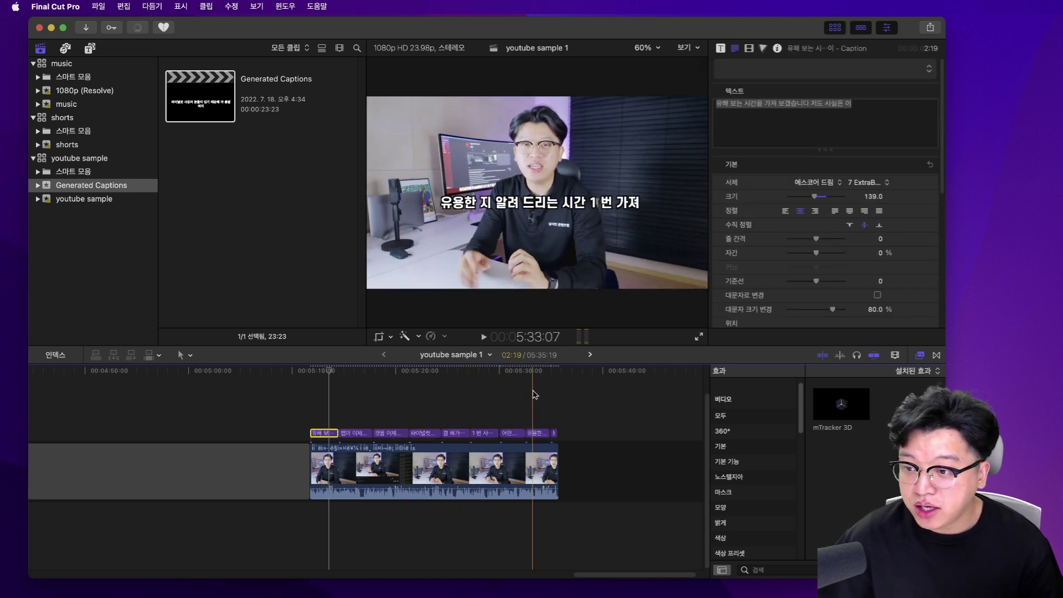
Paste the first caption's position onto the other eight captions
{"action": "left_click_drag", "start_coordinate": [340, 399], "coordinate": [561, 440]}
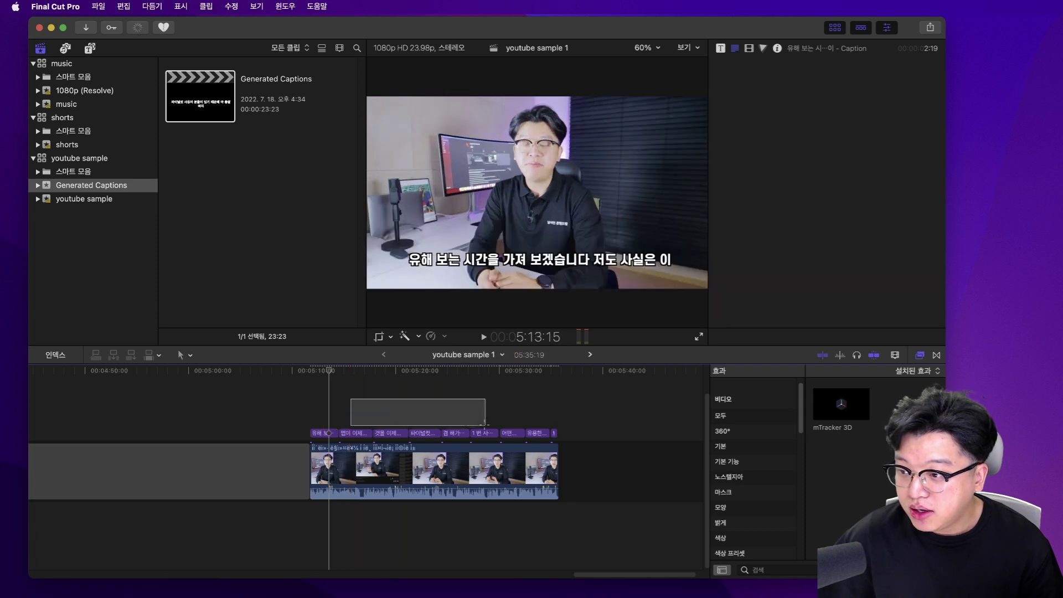
{"action": "left_click", "coordinate": [126, 6]}
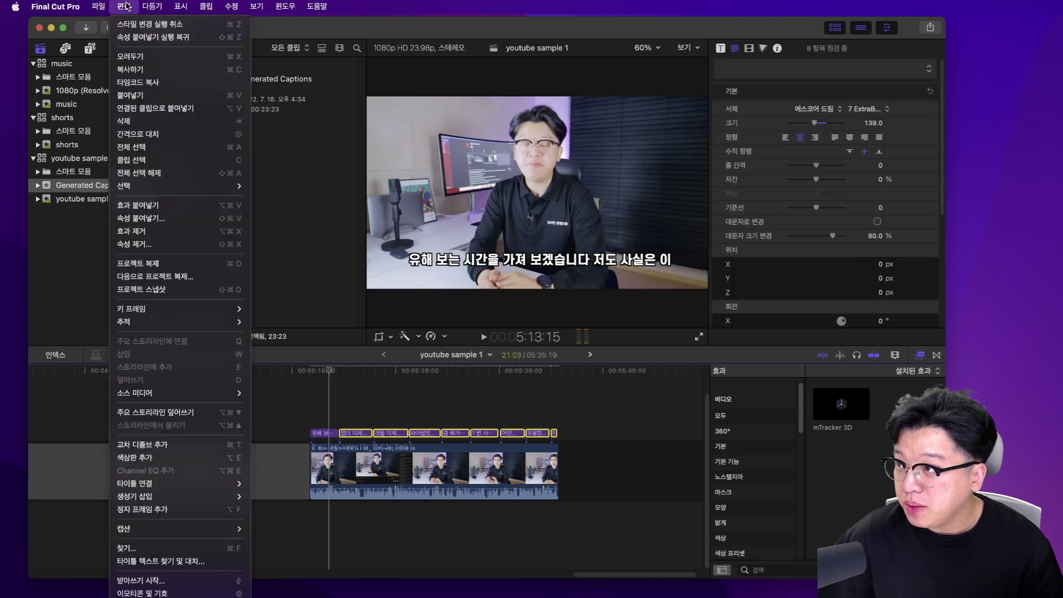
{"action": "left_click", "coordinate": [183, 218]}
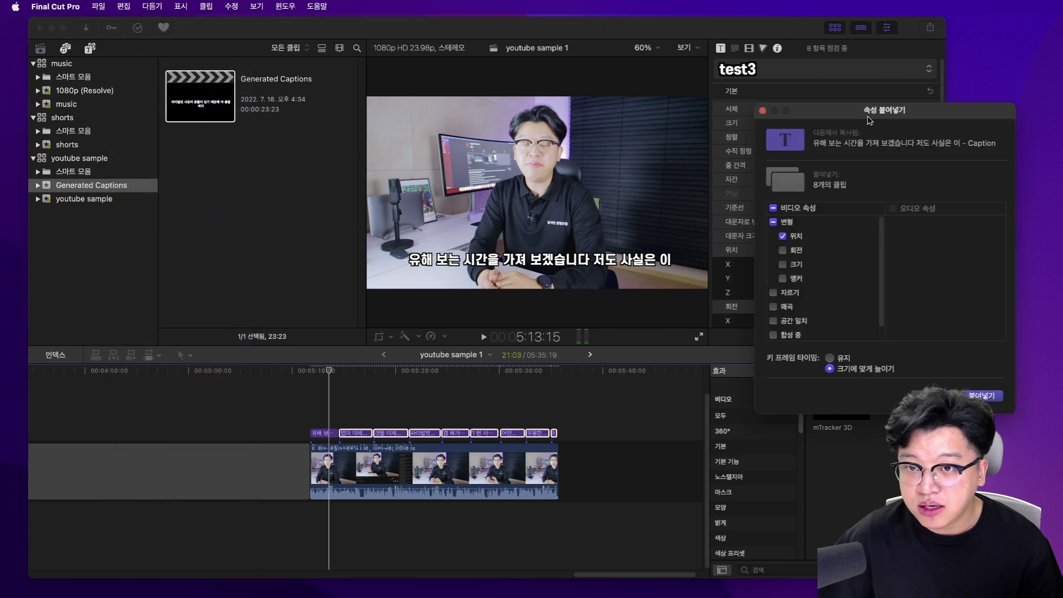
{"action": "left_click_drag", "start_coordinate": [869, 118], "coordinate": [524, 111]}
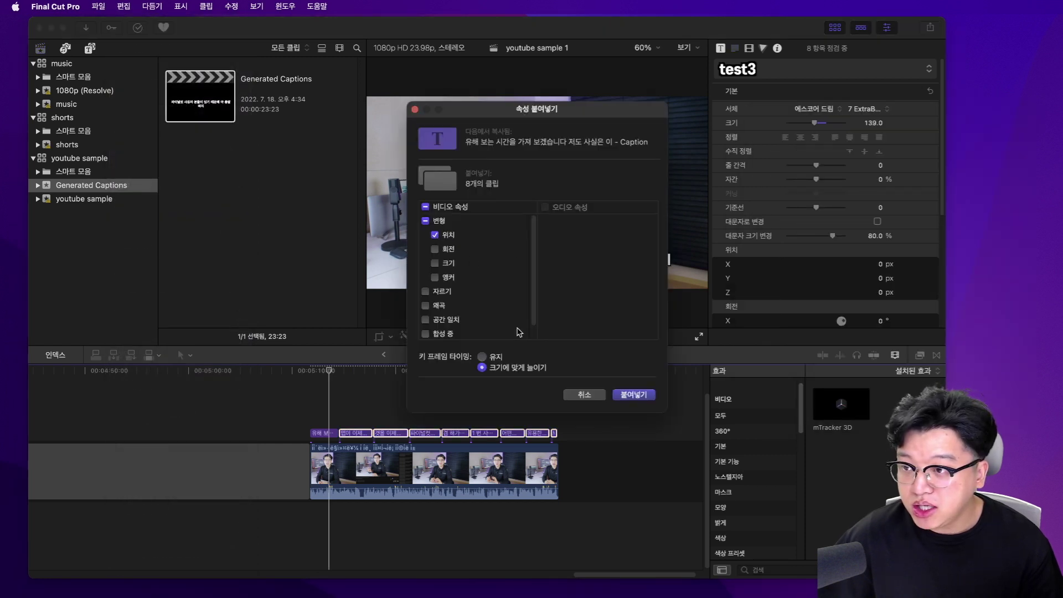
{"action": "left_click", "coordinate": [634, 395]}
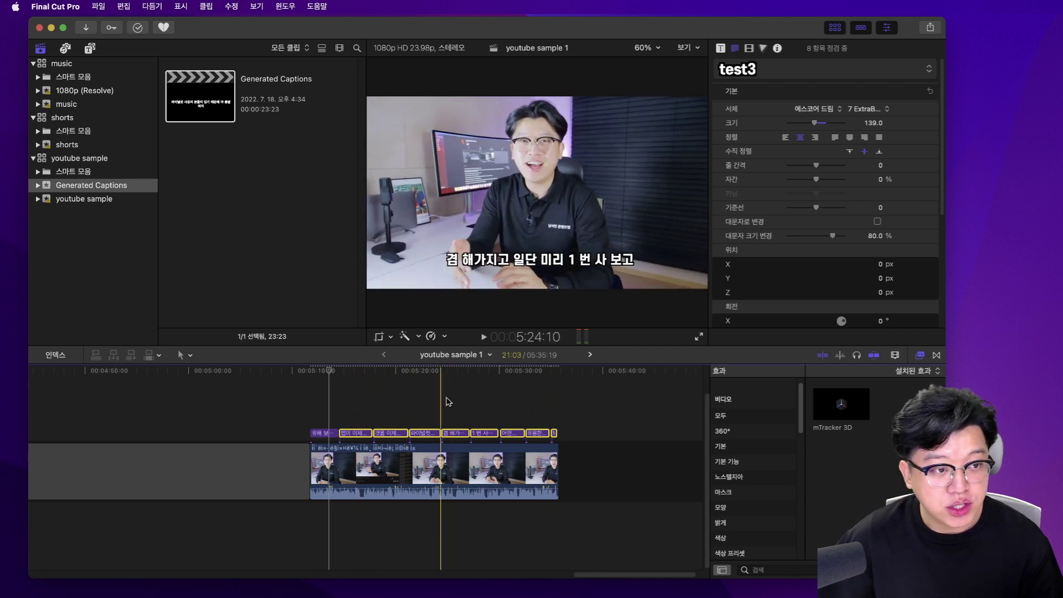
{"action": "left_click", "coordinate": [505, 402]}
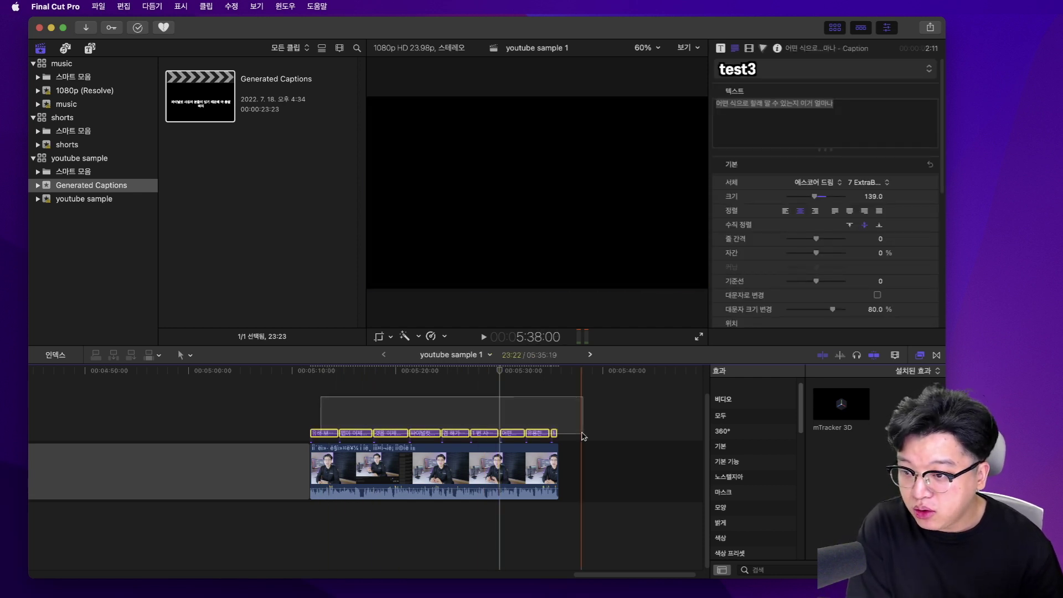
Delete the styled titles, then marquee-select all ITT captions in the Generated Captions project
{"action": "key", "text": "Delete"}
{"action": "key", "text": "super+bracketleft"}
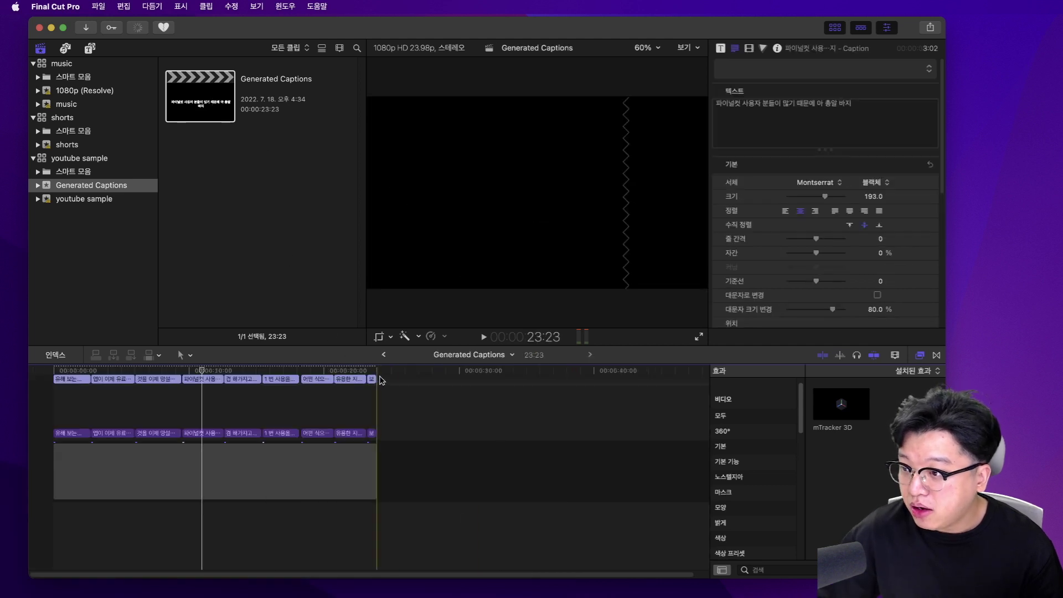
{"action": "left_click_drag", "start_coordinate": [394, 404], "coordinate": [67, 375]}
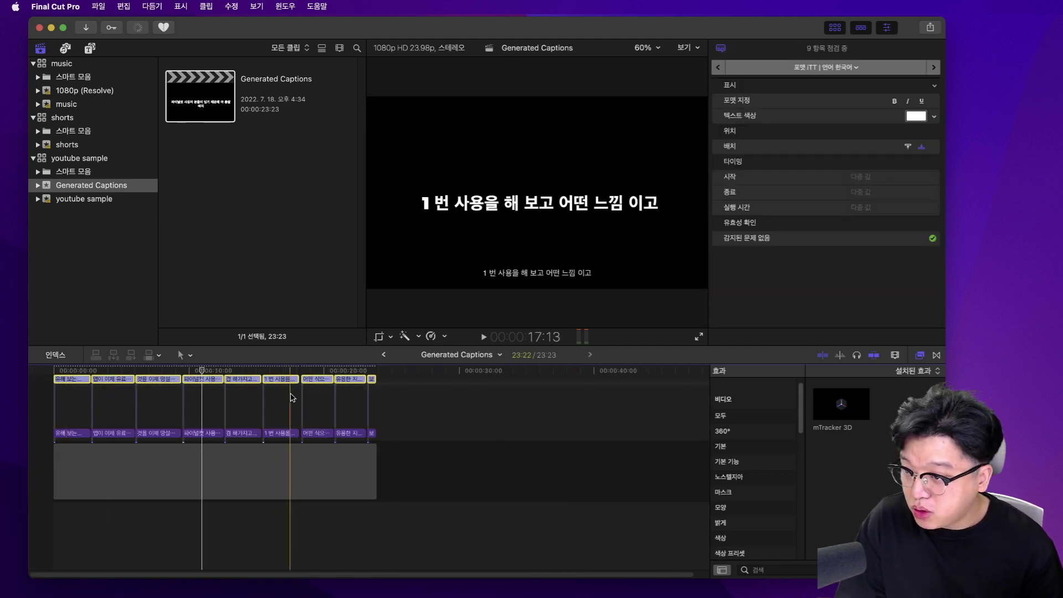
Paste the copied ITT captions into the youtube sample 1 timeline at the playhead
{"action": "left_click", "coordinate": [384, 354]}
{"action": "left_click", "coordinate": [314, 400]}
{"action": "key", "text": "super+v"}
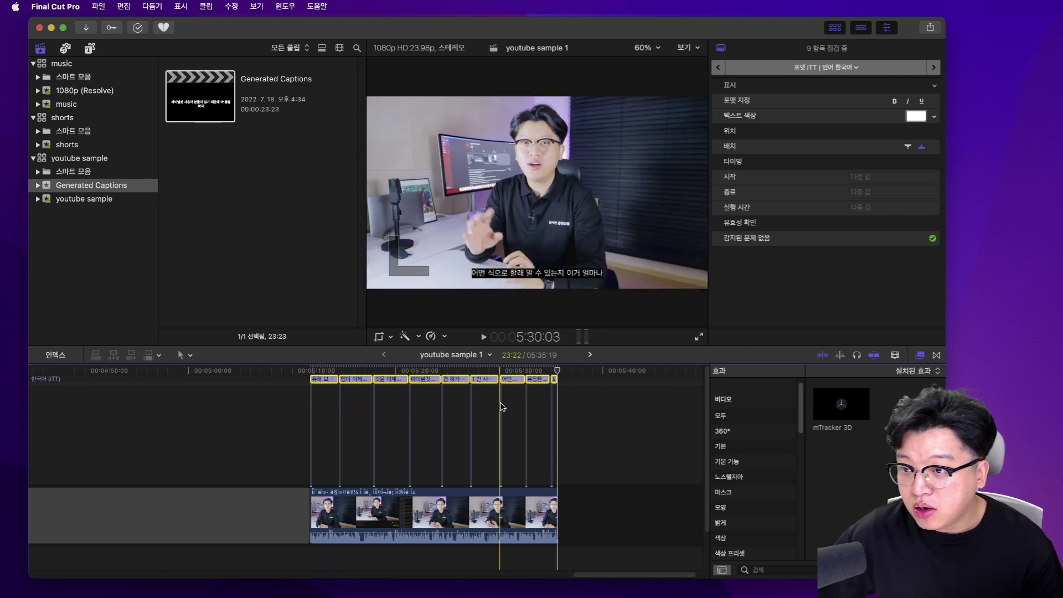
Check the first caption reads '리뷰해 보는 시간을 가져 보겠습니다 저도 사실은 이', then close its editor
{"action": "double_click", "coordinate": [324, 379]}
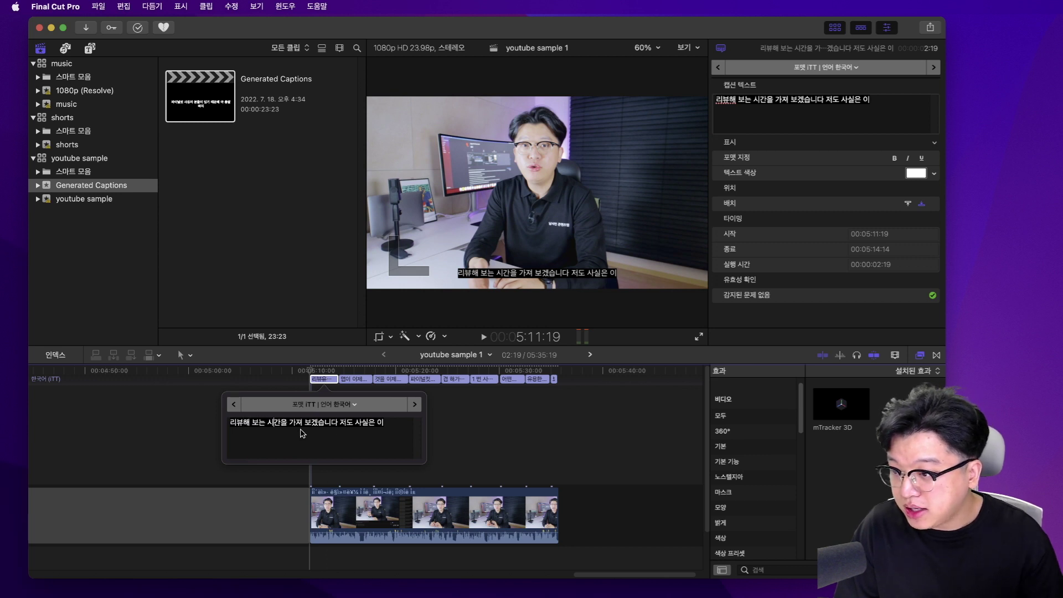
{"action": "left_click", "coordinate": [461, 439]}
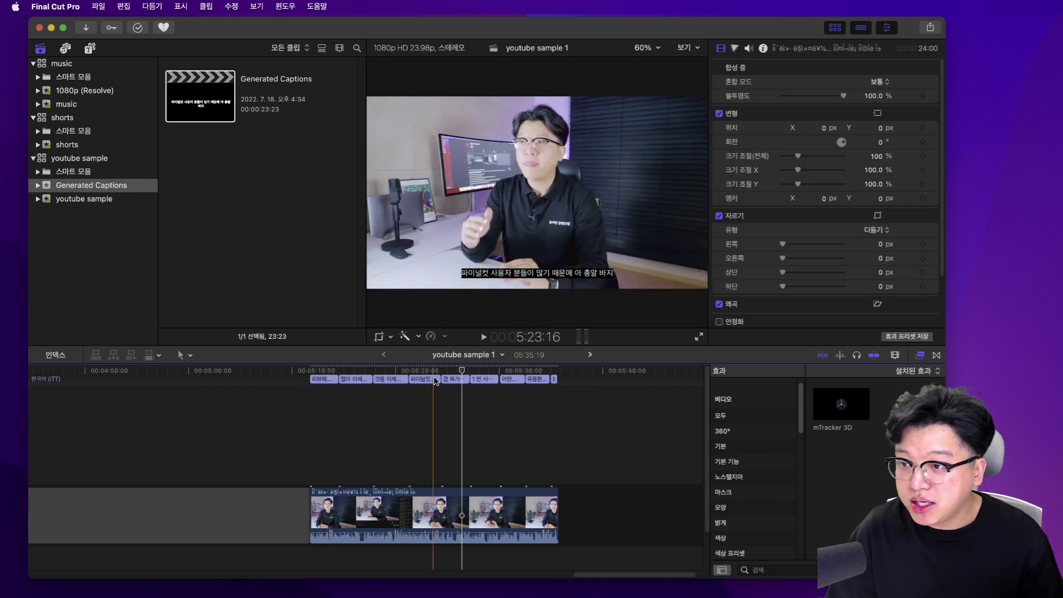